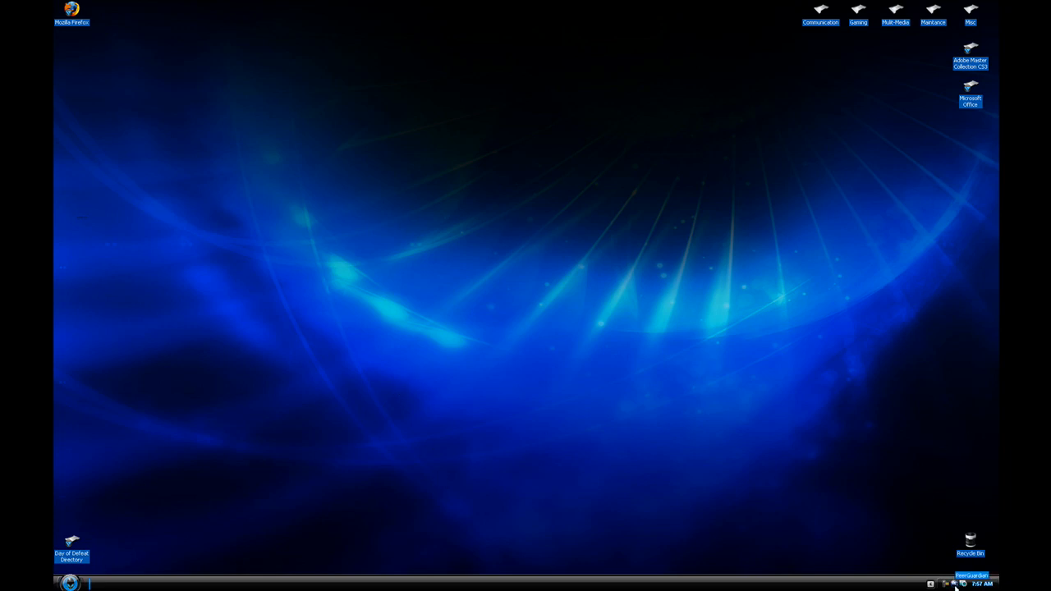
Open the PeerGuardian 2 window, reposition it on the desktop and examine the entries in its log of blocked connections.
double_click(955, 583)
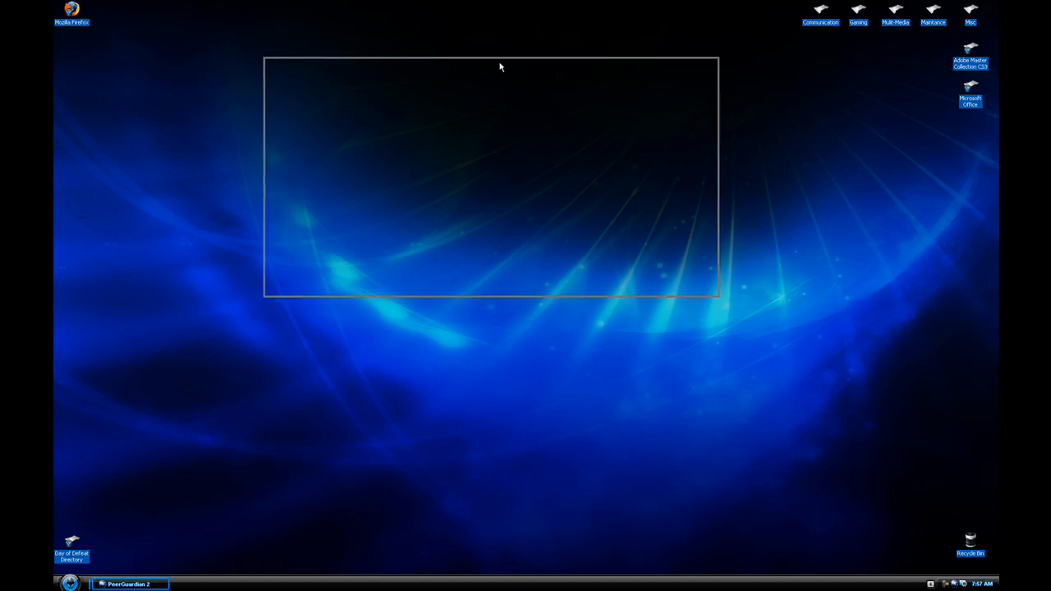
drag(493, 66, 295, 45)
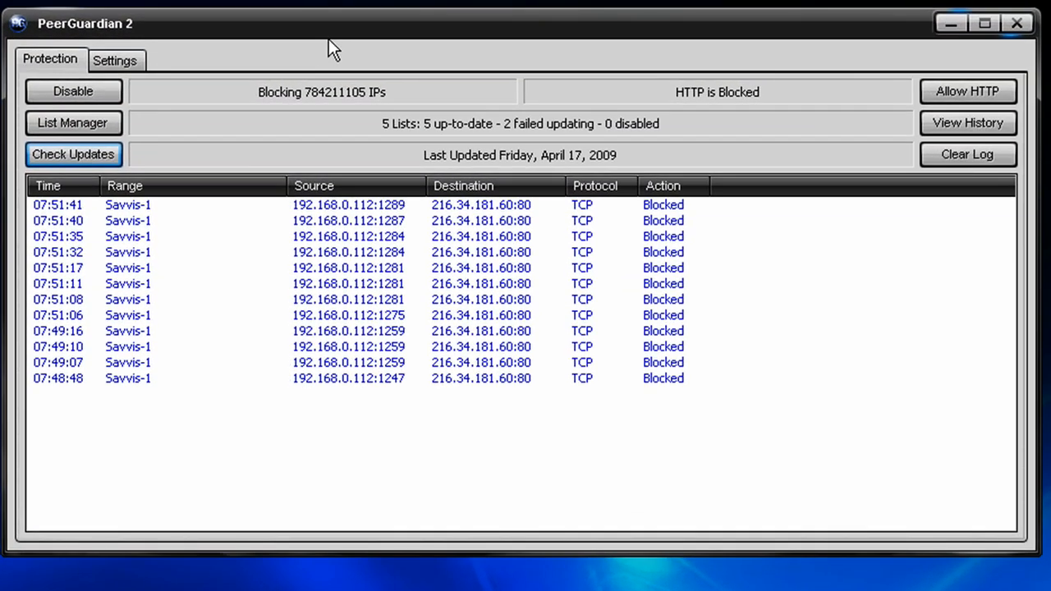
drag(328, 39, 314, 39)
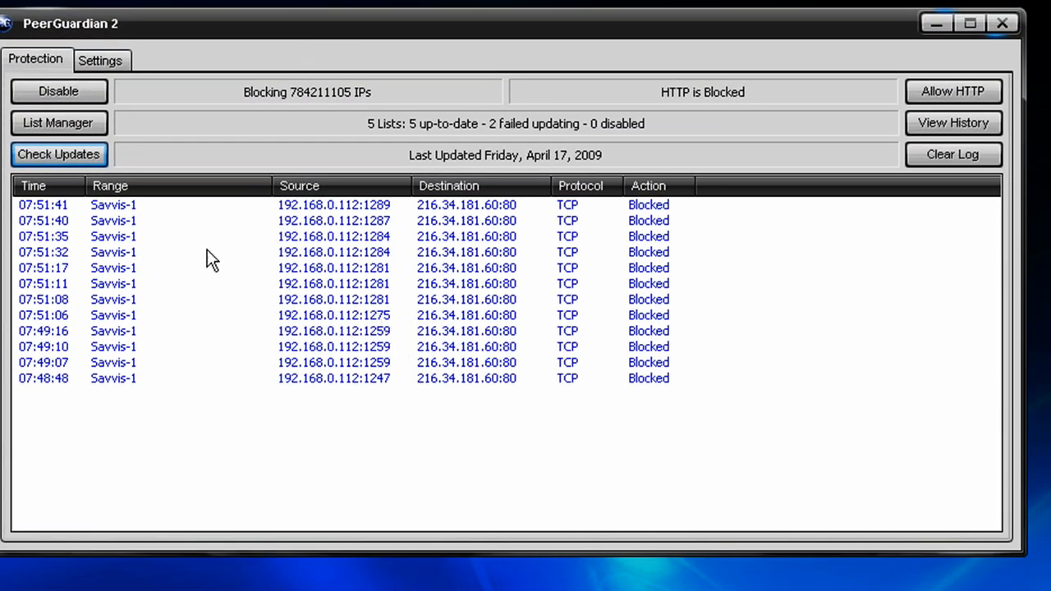
click(113, 204)
click(245, 378)
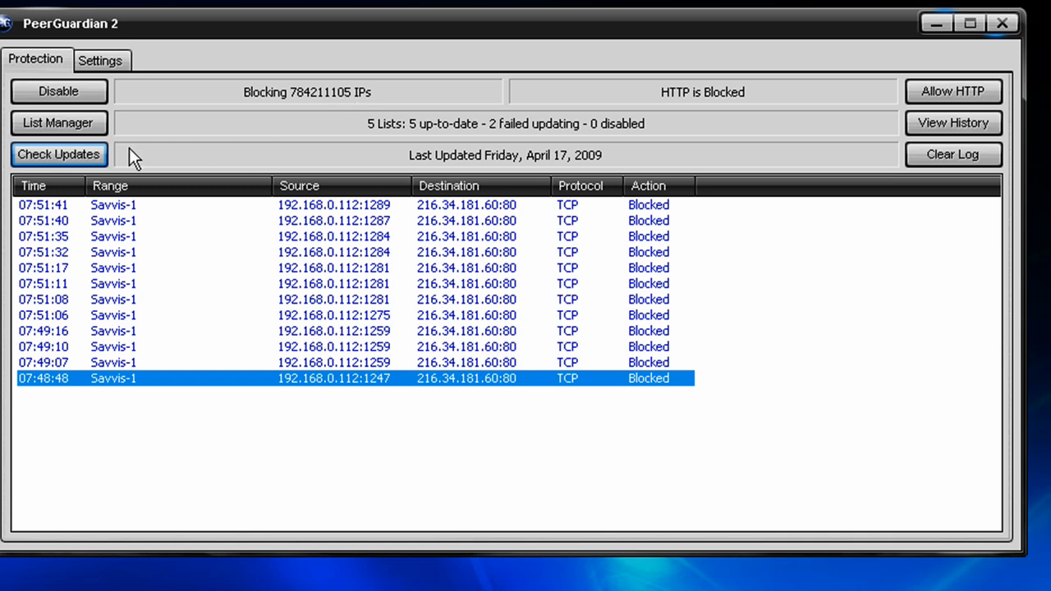
Open the List Manager and look through the P2P, Spyware and P2P Allow lists.
click(81, 154)
drag(1050, 339, 503, 382)
click(499, 442)
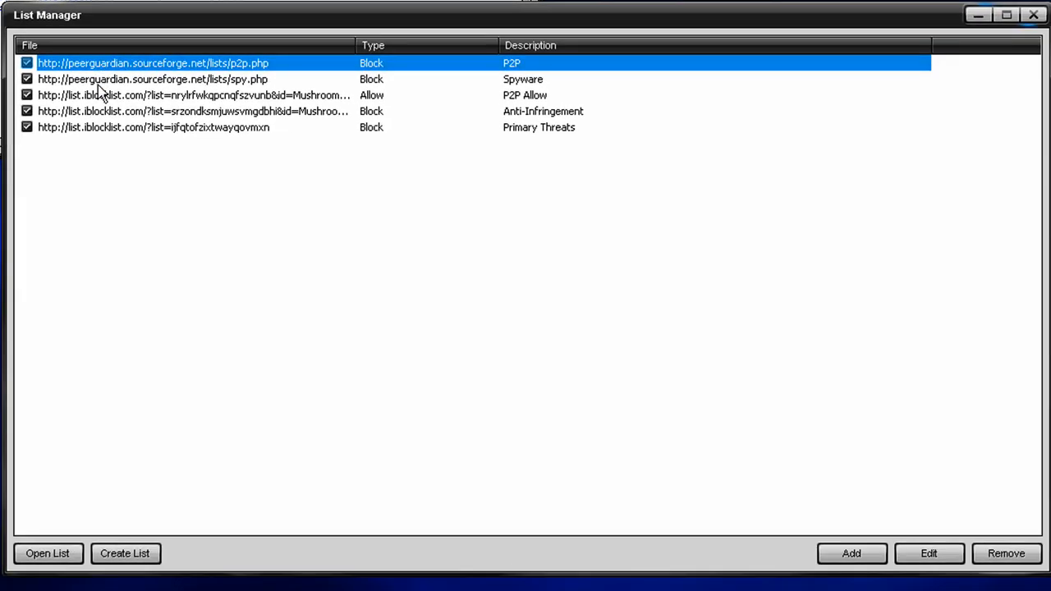
click(101, 79)
click(108, 64)
click(103, 79)
click(122, 96)
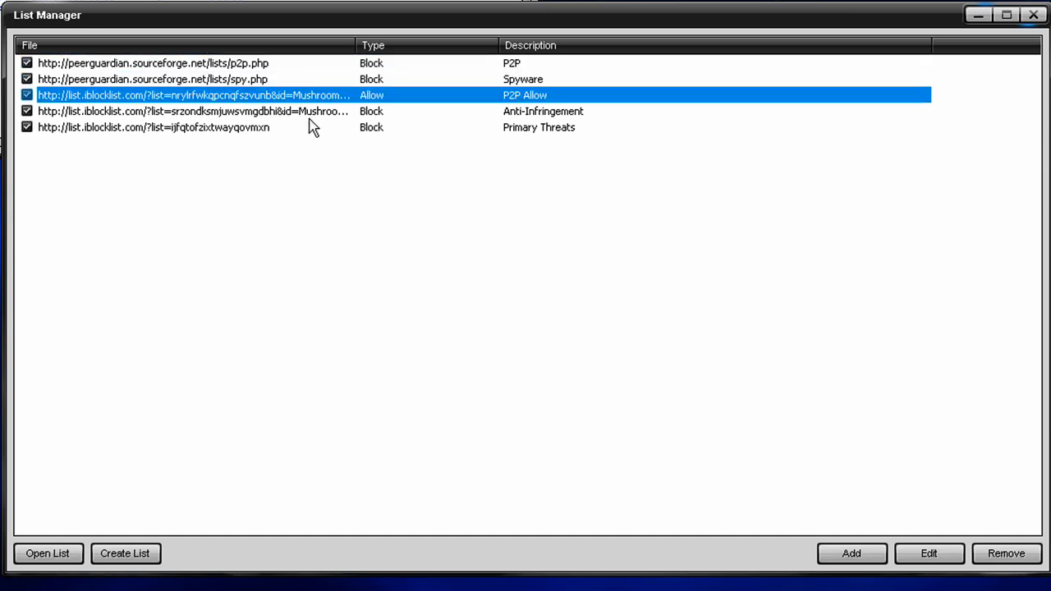
View the description, URL and block type of the Primary Threats list without changing them.
click(513, 129)
click(509, 113)
click(509, 95)
click(507, 141)
double_click(506, 130)
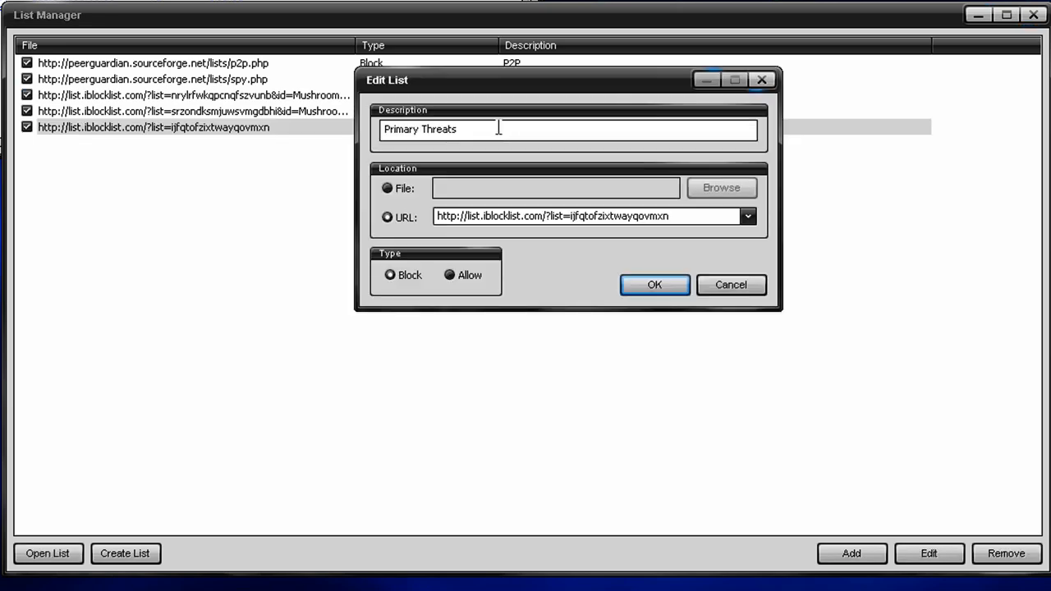
click(747, 289)
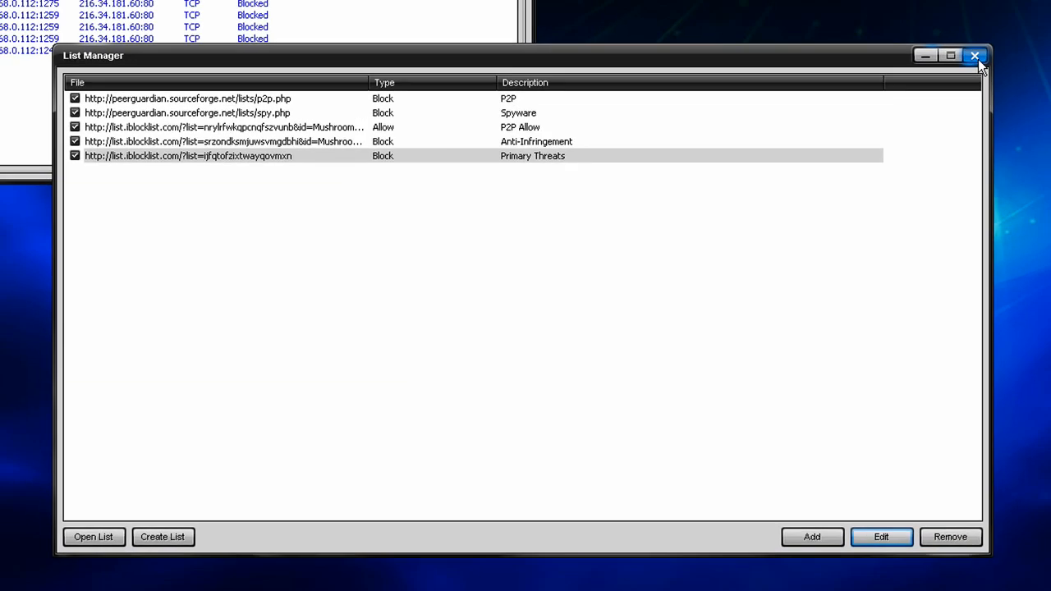
Close the List Manager and the PeerGuardian 2 window.
click(1034, 15)
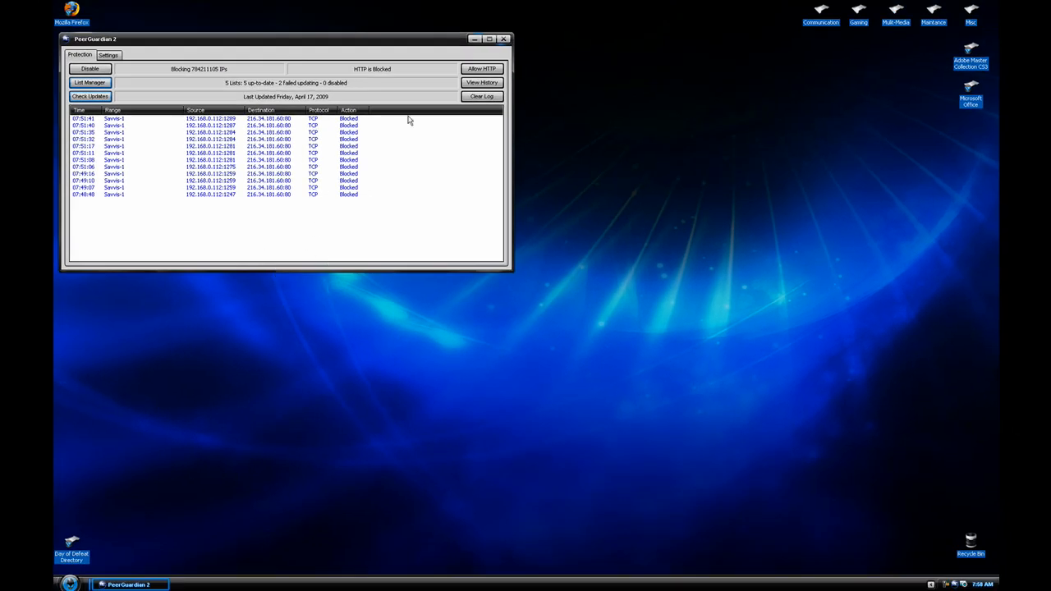
drag(418, 47, 729, 120)
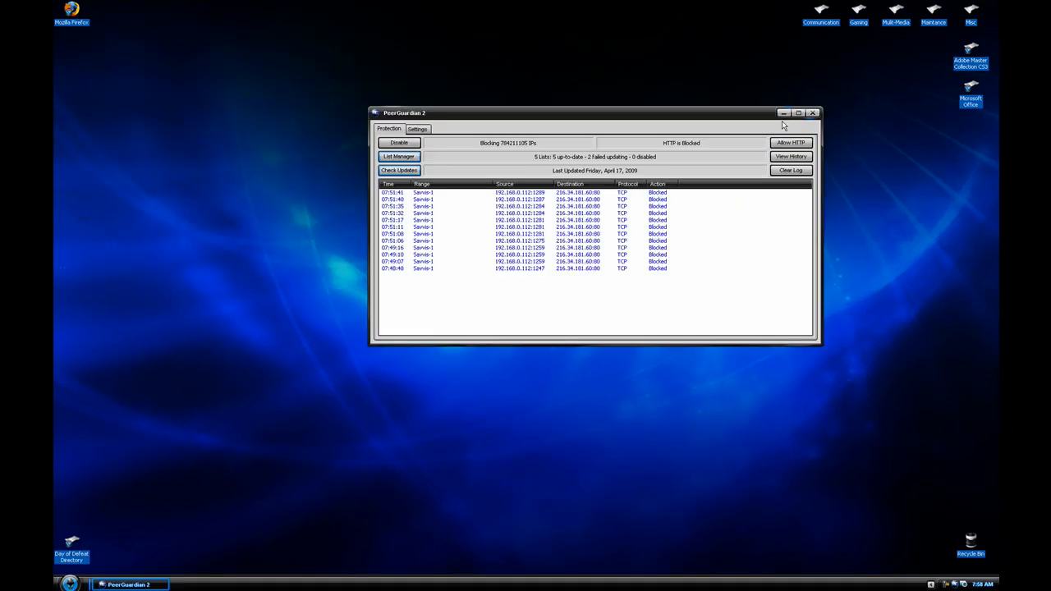
click(813, 113)
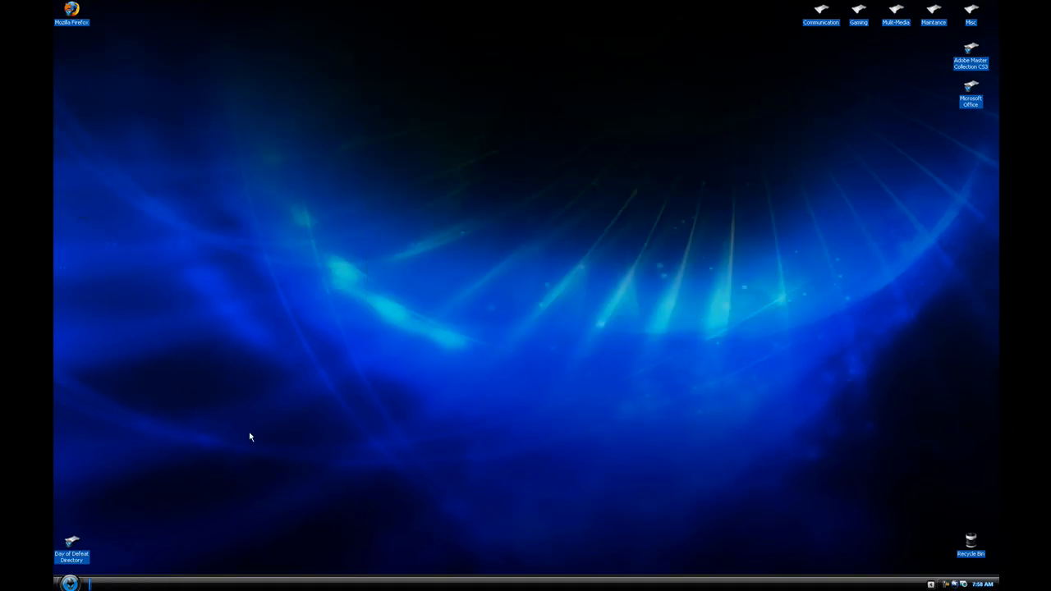
Launch Mozilla Firefox and open the bookmarked Phoenix Labs page with the PeerGuardian 2 downloads.
key(super)
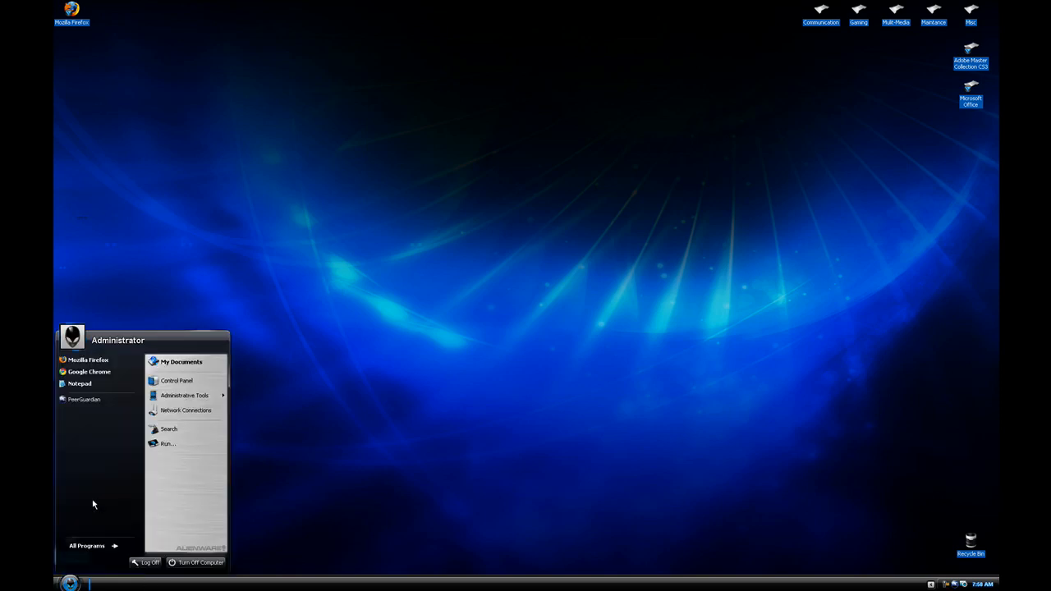
click(129, 361)
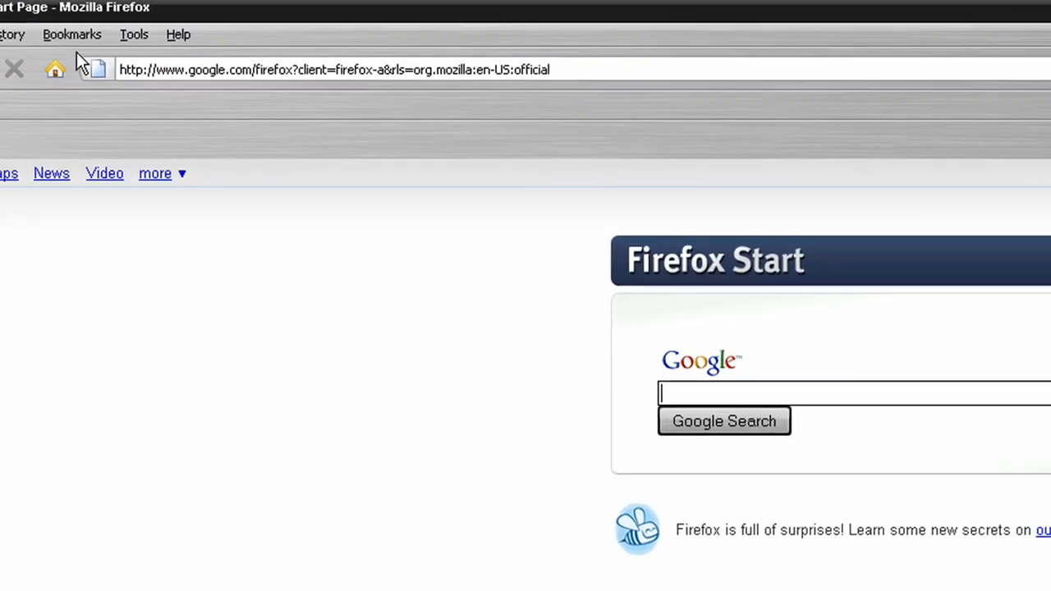
click(124, 25)
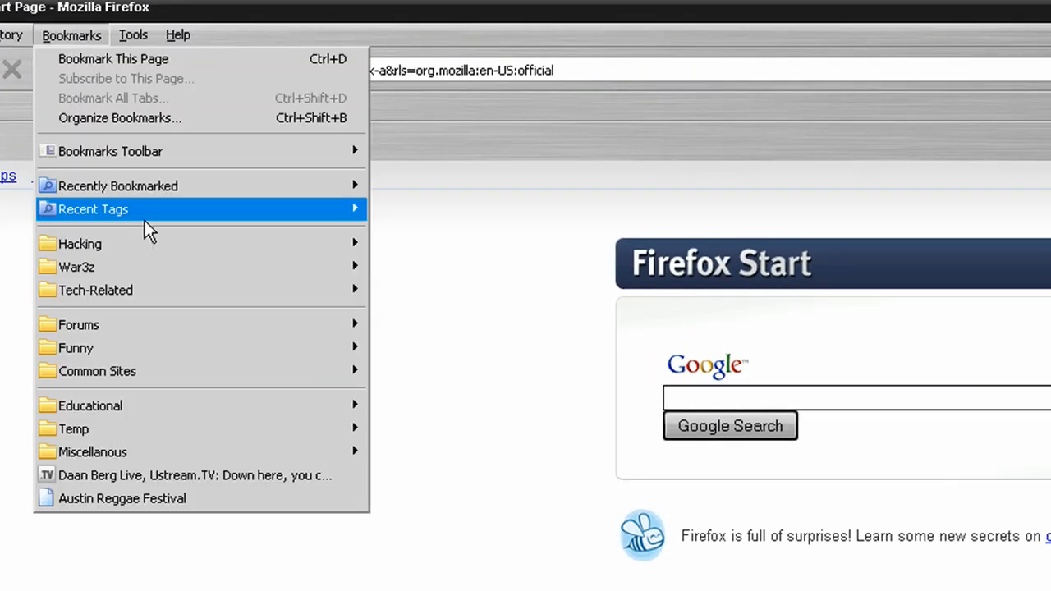
mouse_move(195, 245)
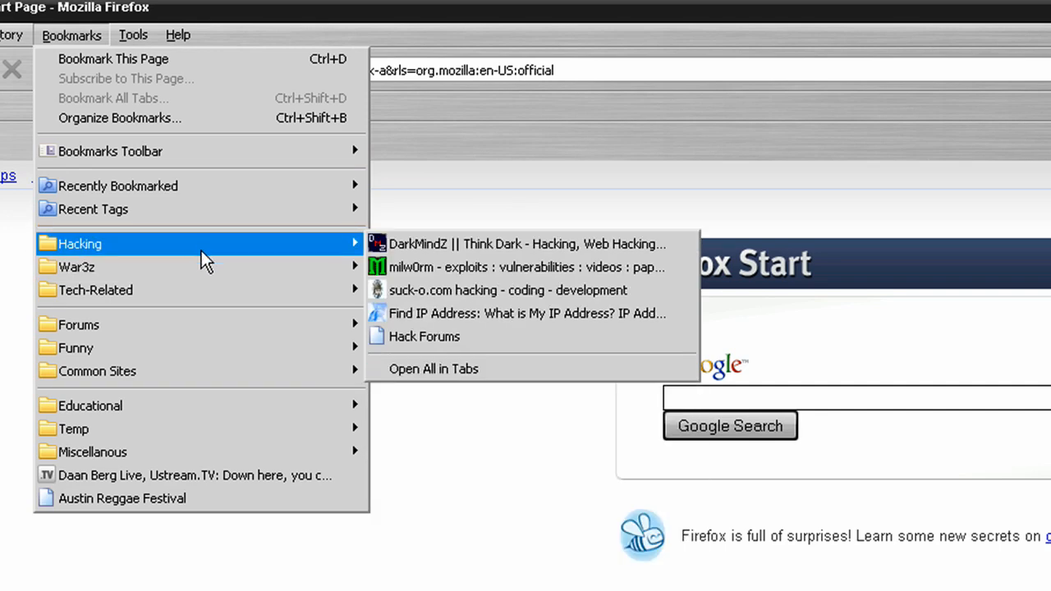
mouse_move(201, 264)
click(460, 545)
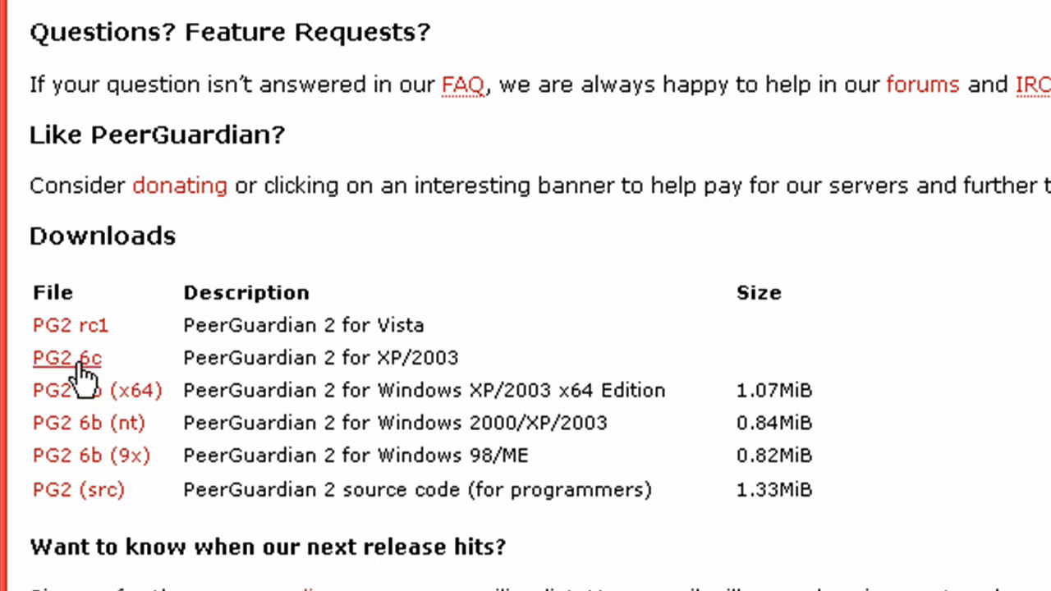
Open the Installs folder inside My Documents.
click(122, 391)
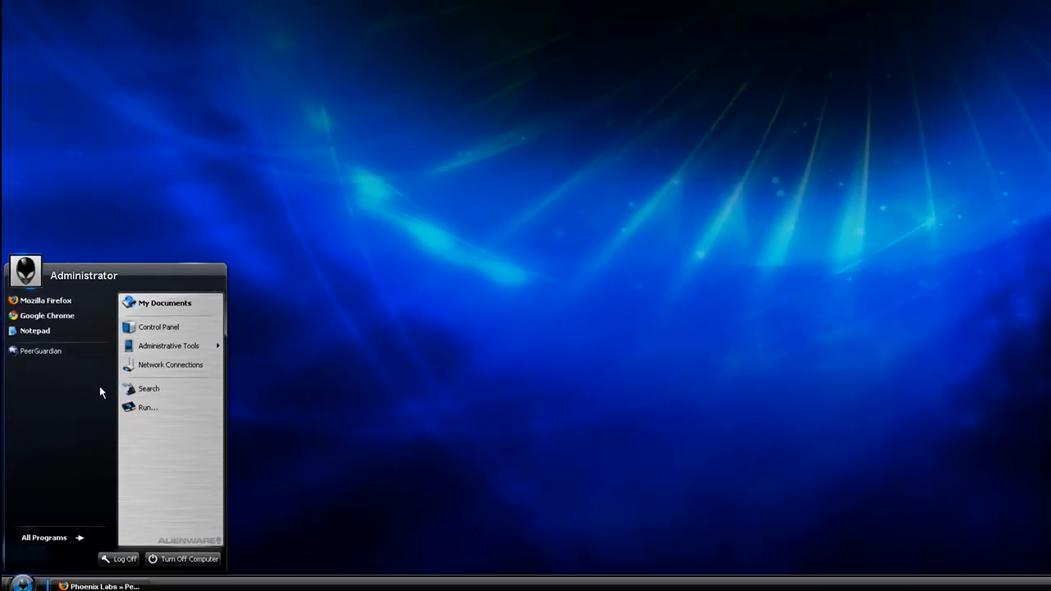
click(161, 303)
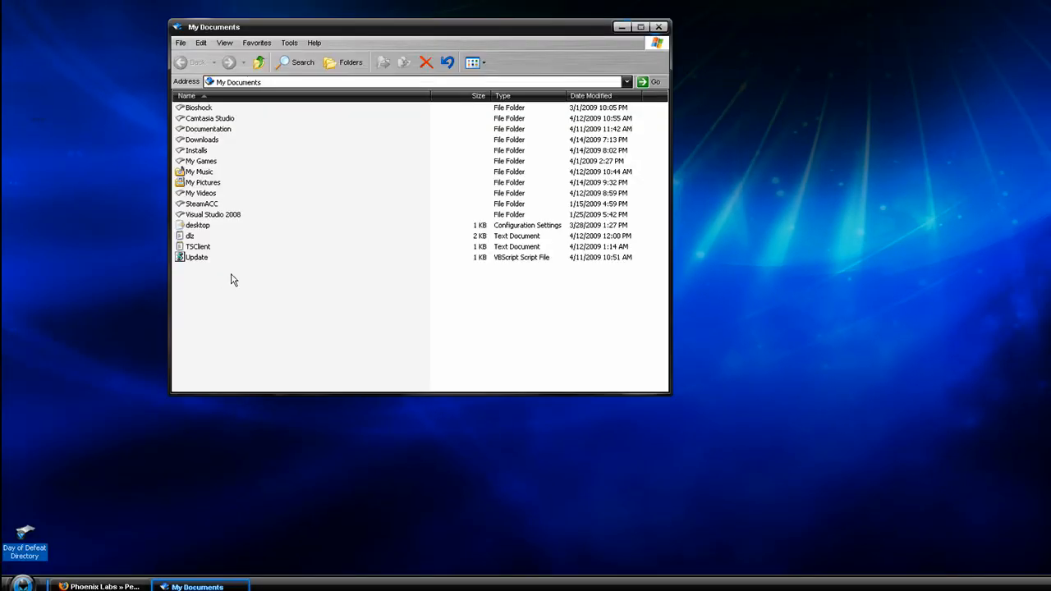
double_click(200, 151)
click(209, 130)
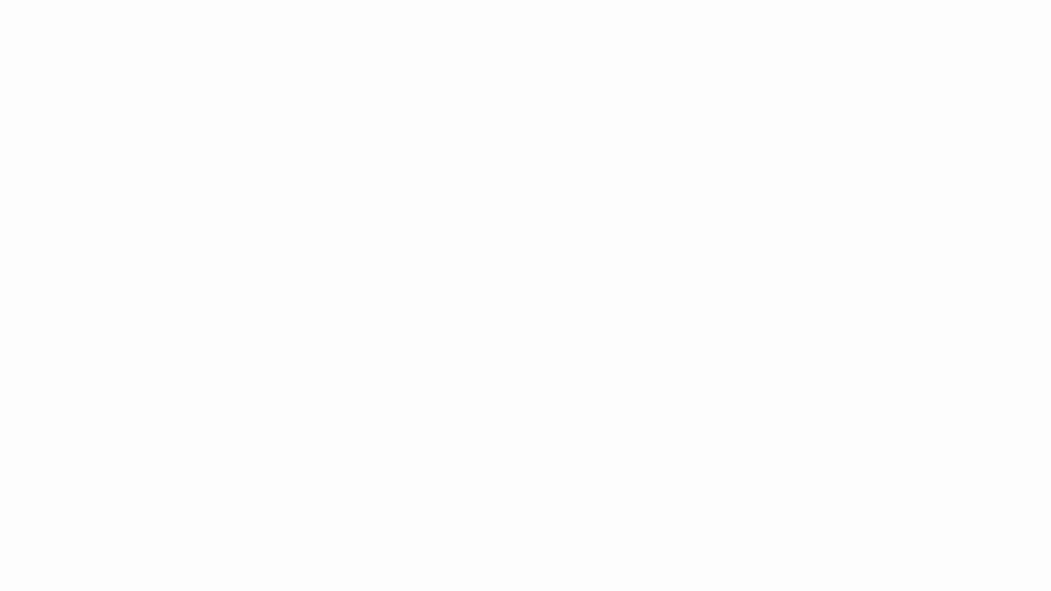
Open the bookmarked PeerGuardian 2 manual in Firefox and read its download and setup wizard instructions.
mouse_move(115, 160)
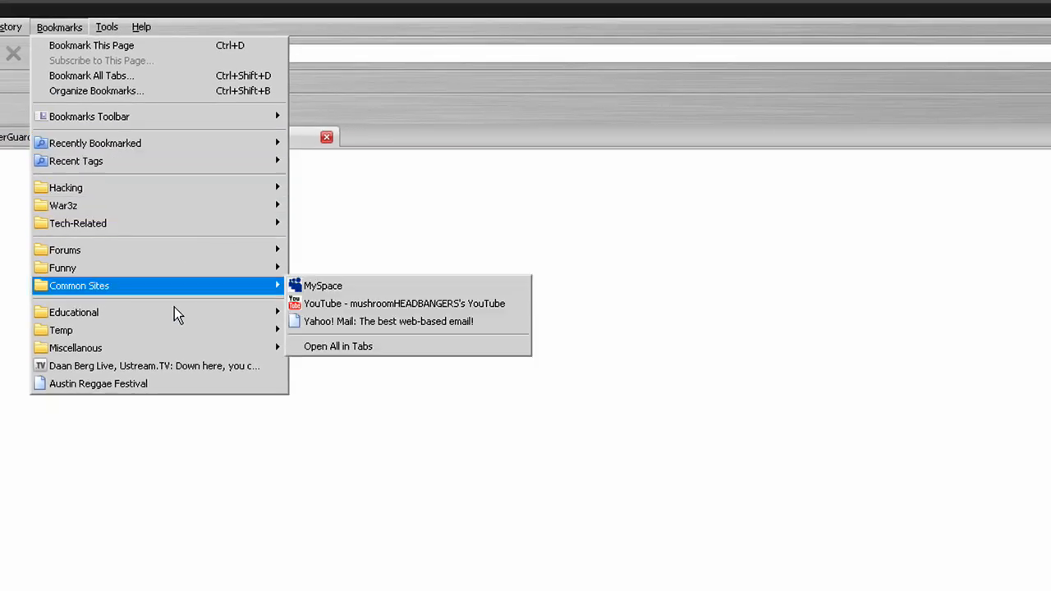
click(395, 580)
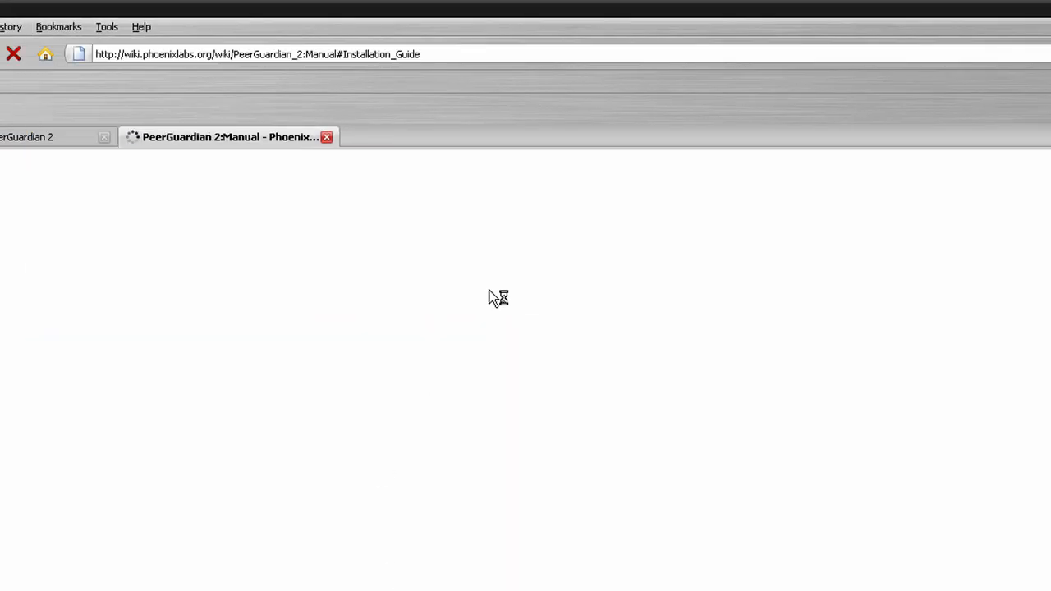
scroll(238, 282, down, 15)
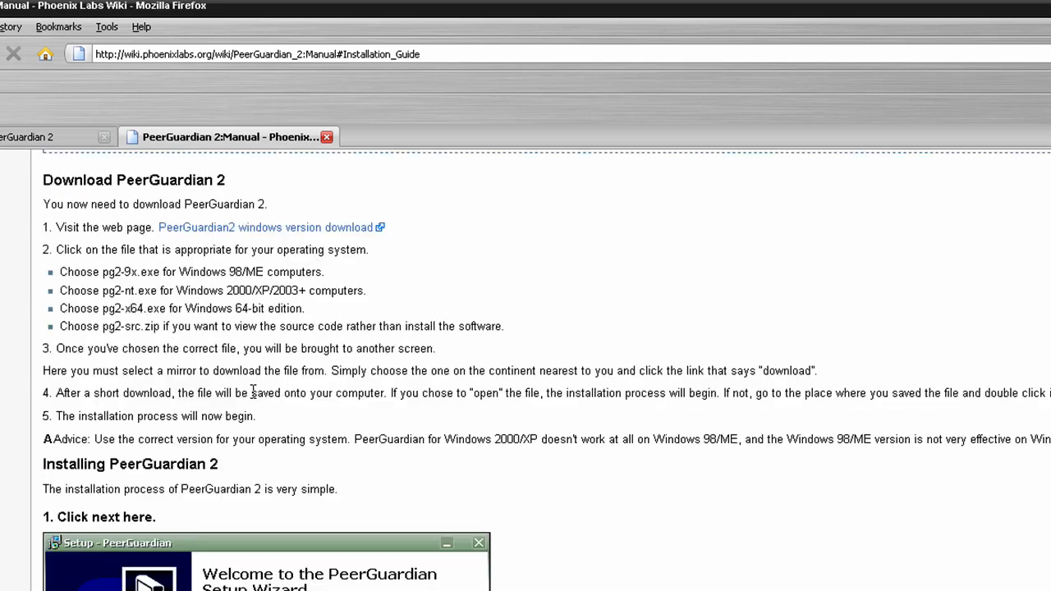
scroll(352, 322, up, 2)
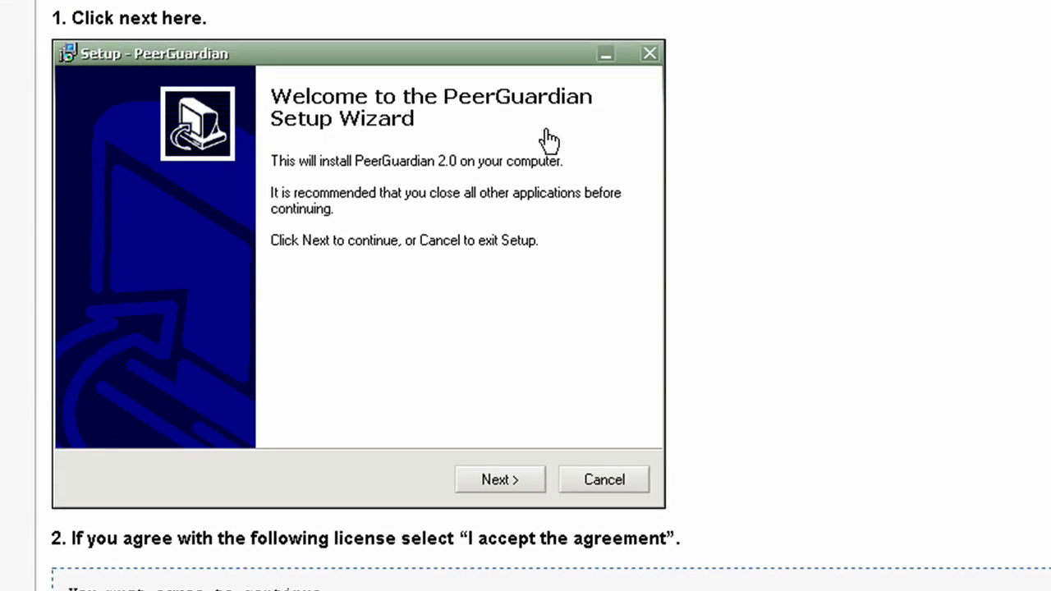
scroll(649, 215, down, 5)
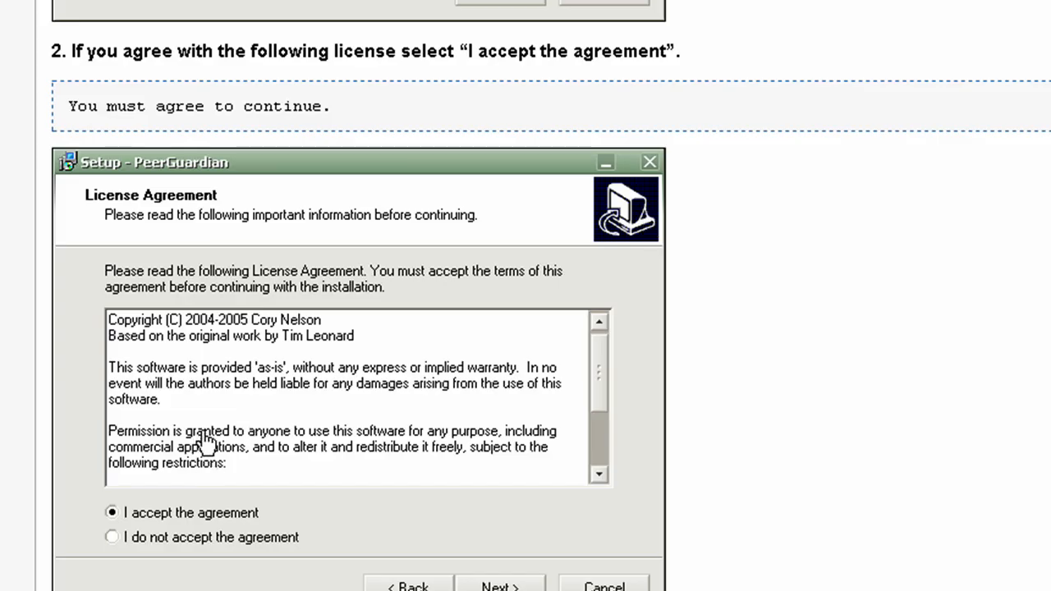
scroll(277, 509, down, 7)
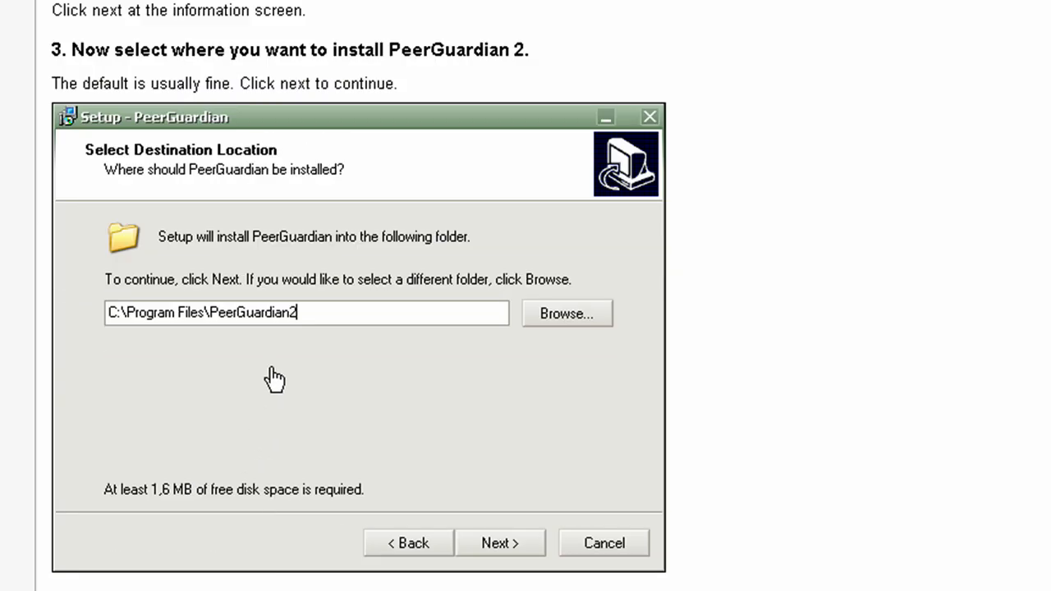
scroll(529, 428, down, 14)
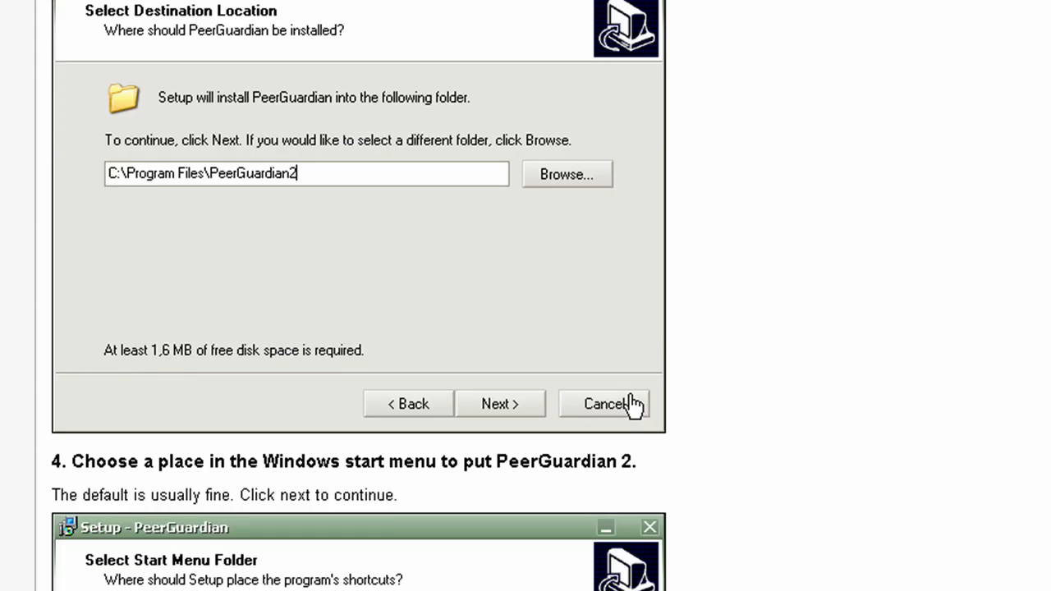
scroll(300, 186, down, 15)
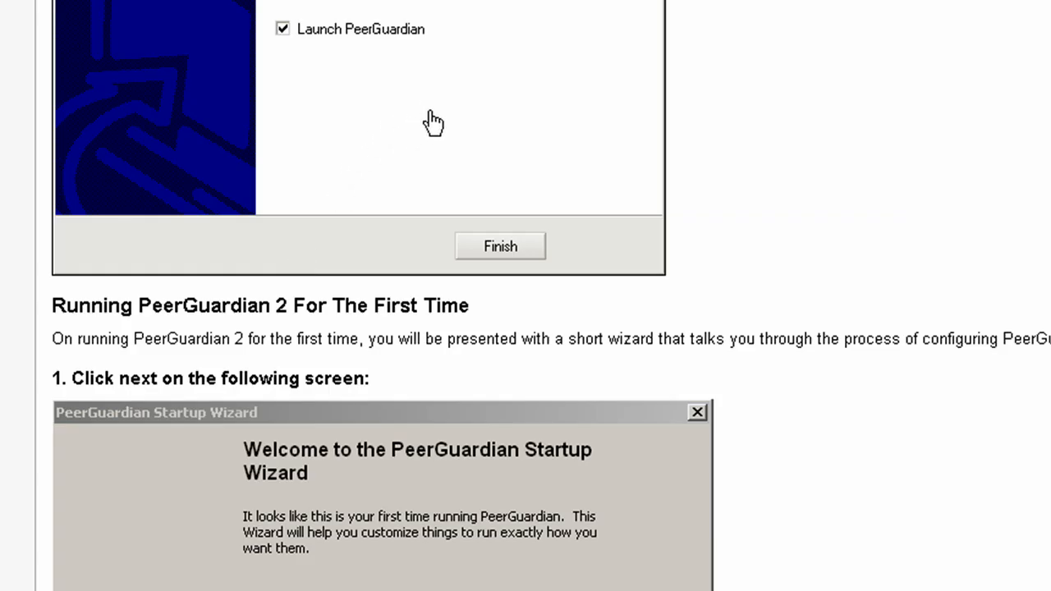
Read the manual's startup wizard instructions on list selection and automatic updates, continuing to the first update section.
scroll(427, 106, down, 15)
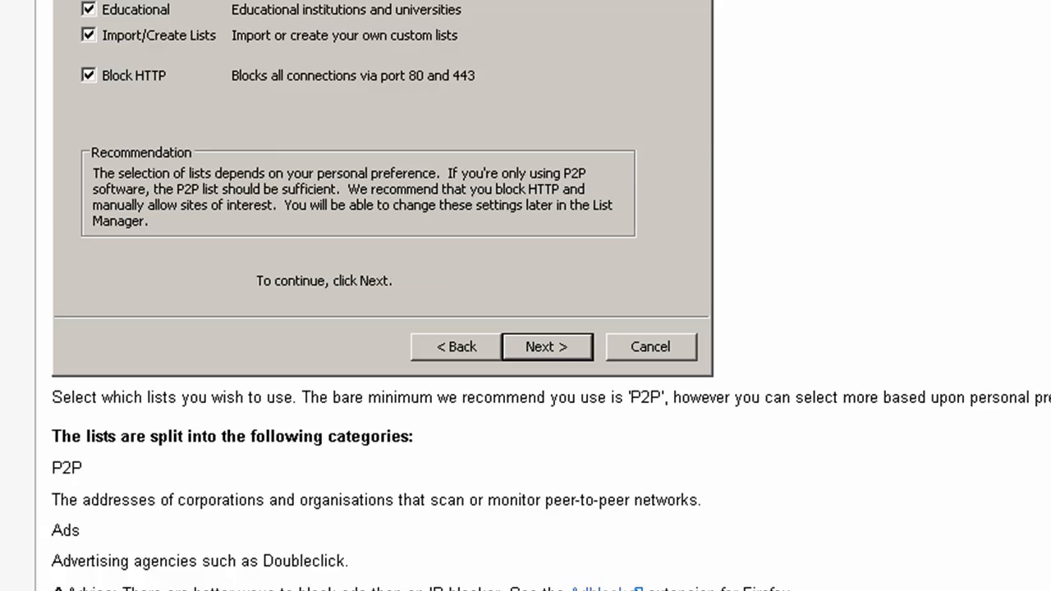
scroll(486, 75, up, 3)
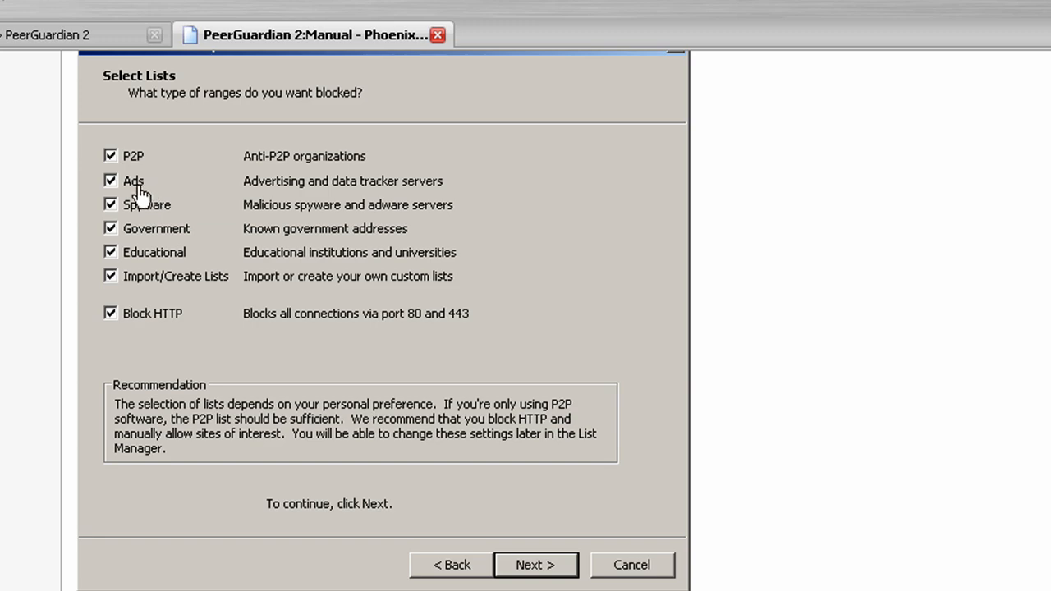
scroll(336, 498, down, 8)
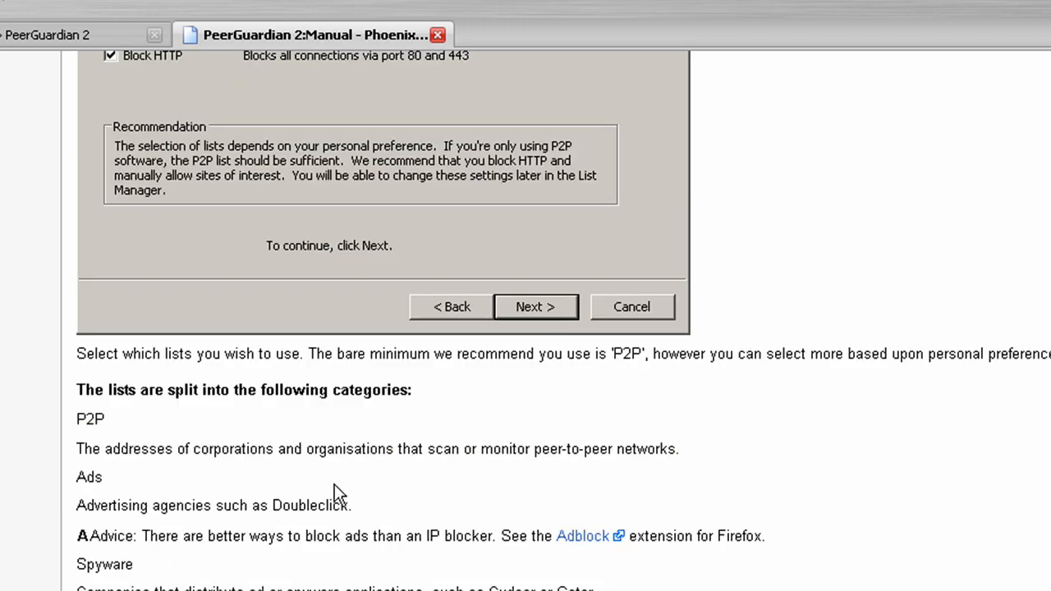
scroll(336, 489, down, 4)
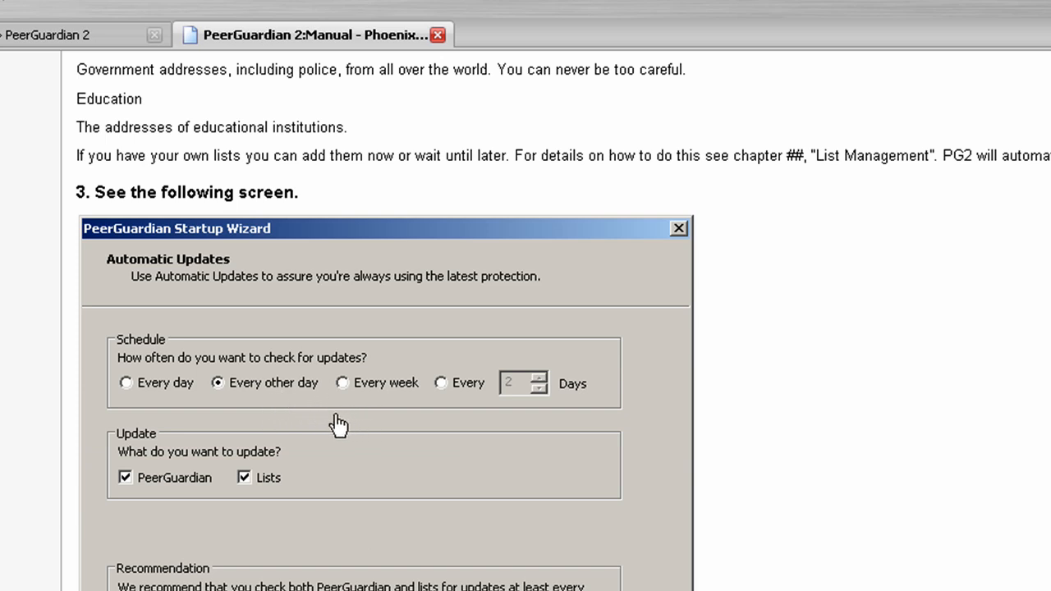
scroll(338, 424, down, 3)
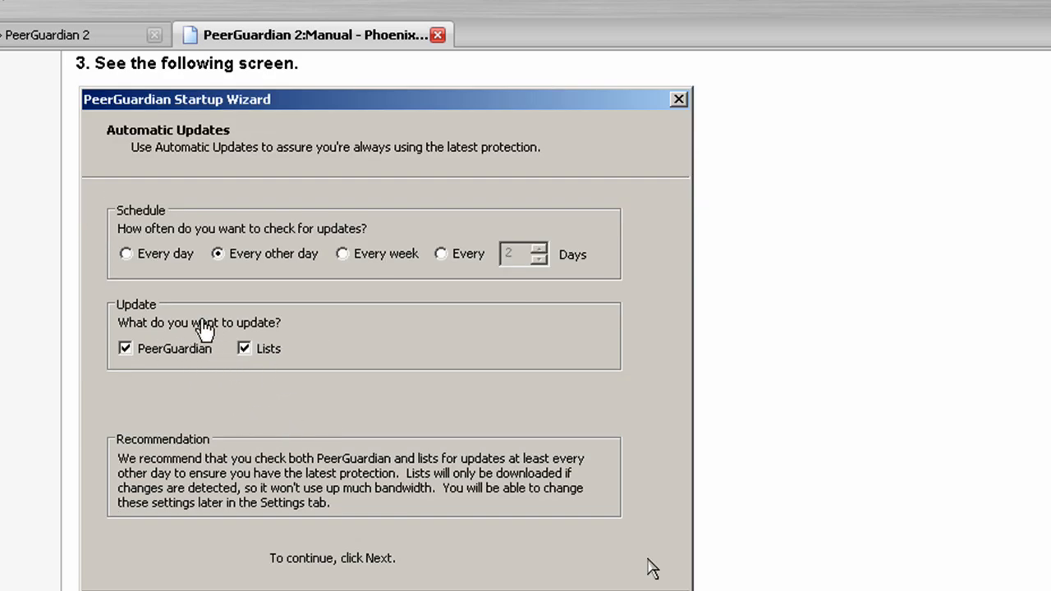
scroll(575, 542, down, 15)
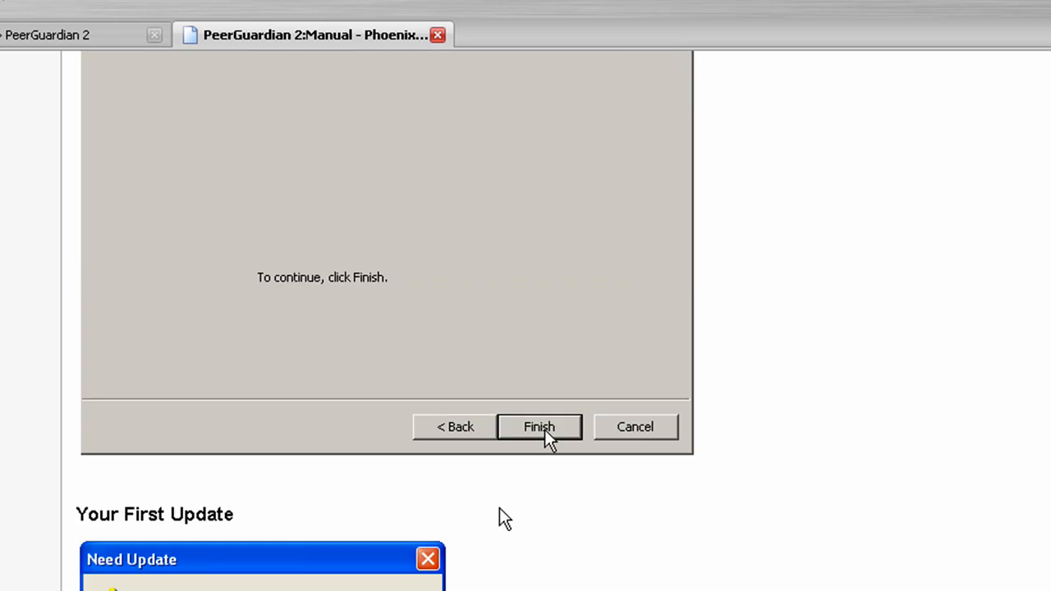
scroll(527, 403, down, 6)
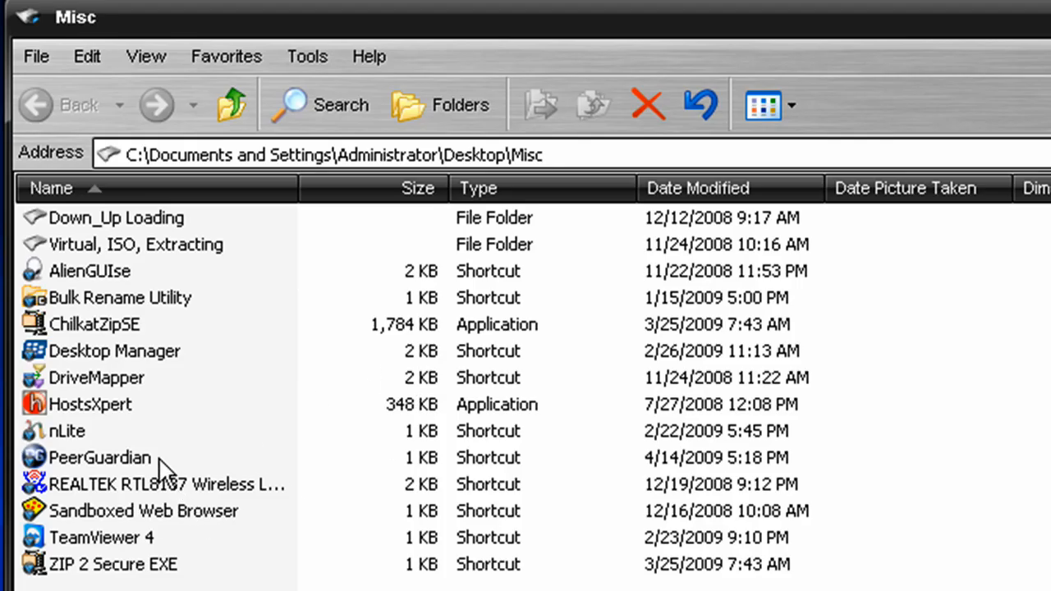
Launch PeerGuardian 2 from the Misc folder and view its log, history and notification settings before returning to the protection overview.
click(113, 461)
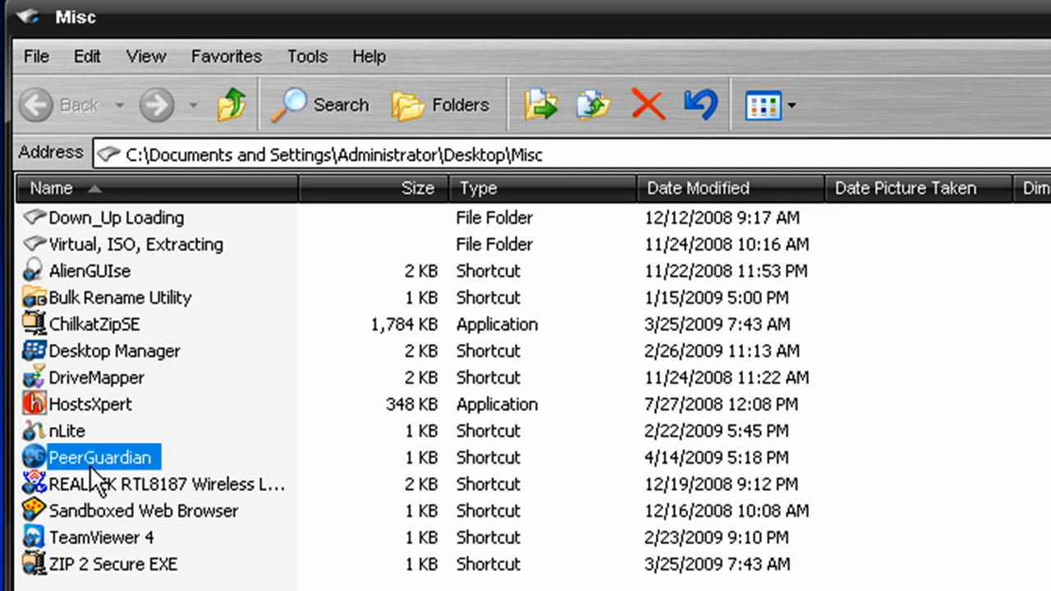
double_click(95, 464)
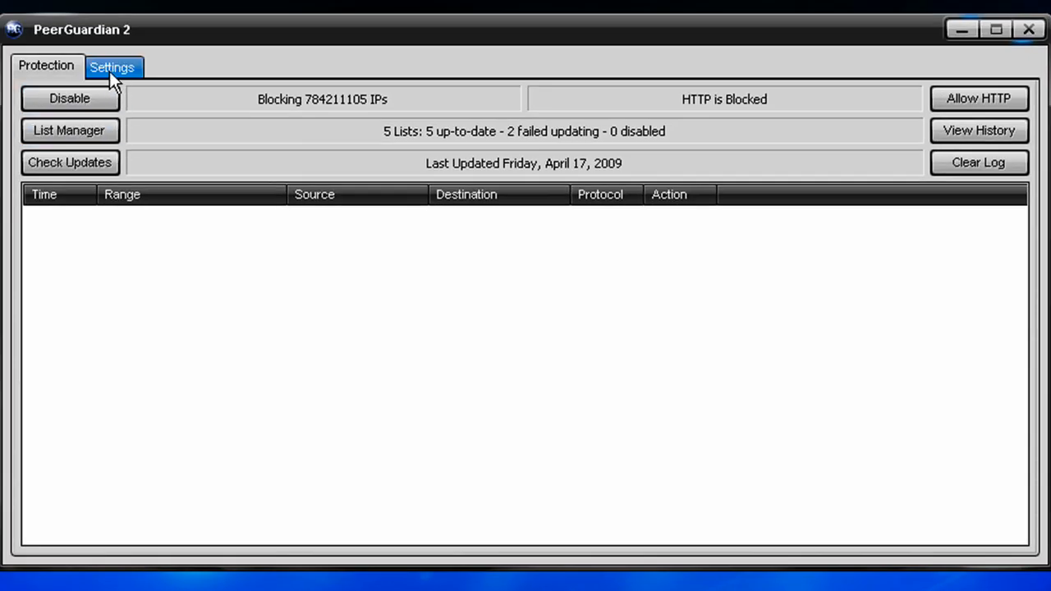
click(110, 67)
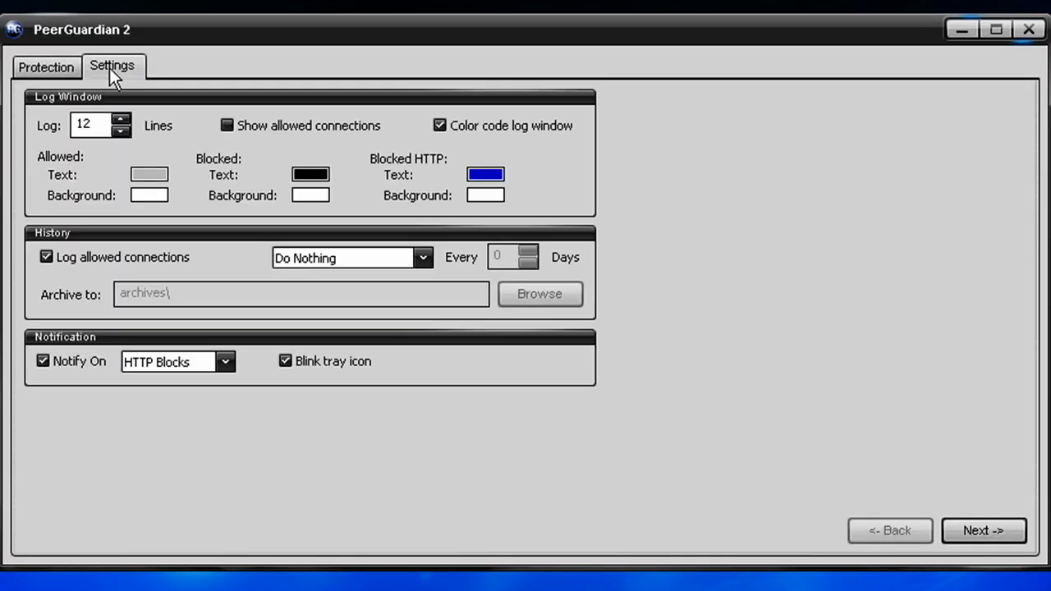
click(48, 68)
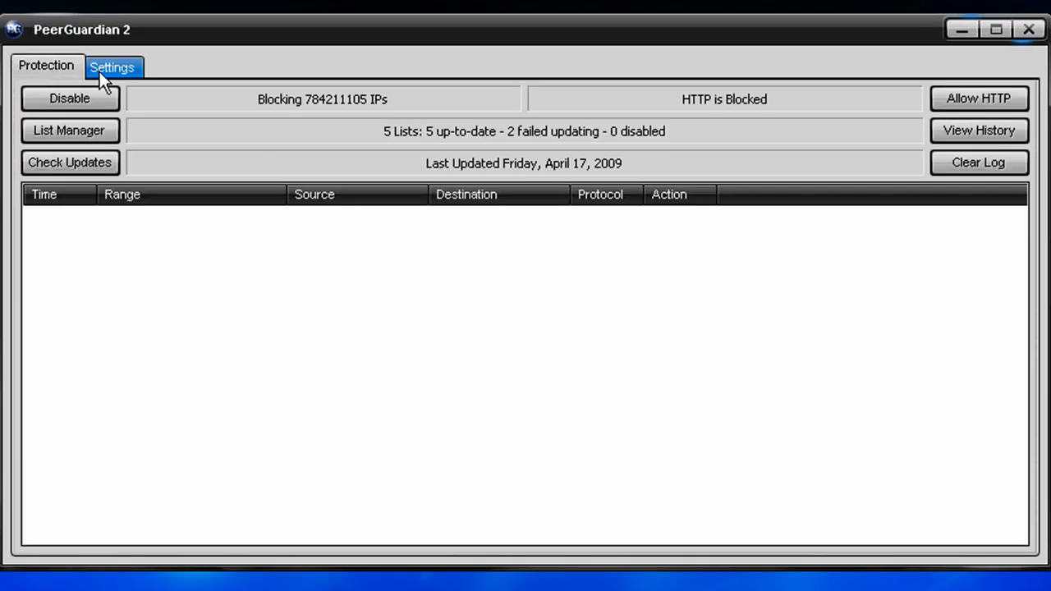
Review the P2P, Spyware, P2P Allow, Anti-Infringement and Primary Threats lists in the List Manager, closing it when finished.
click(65, 137)
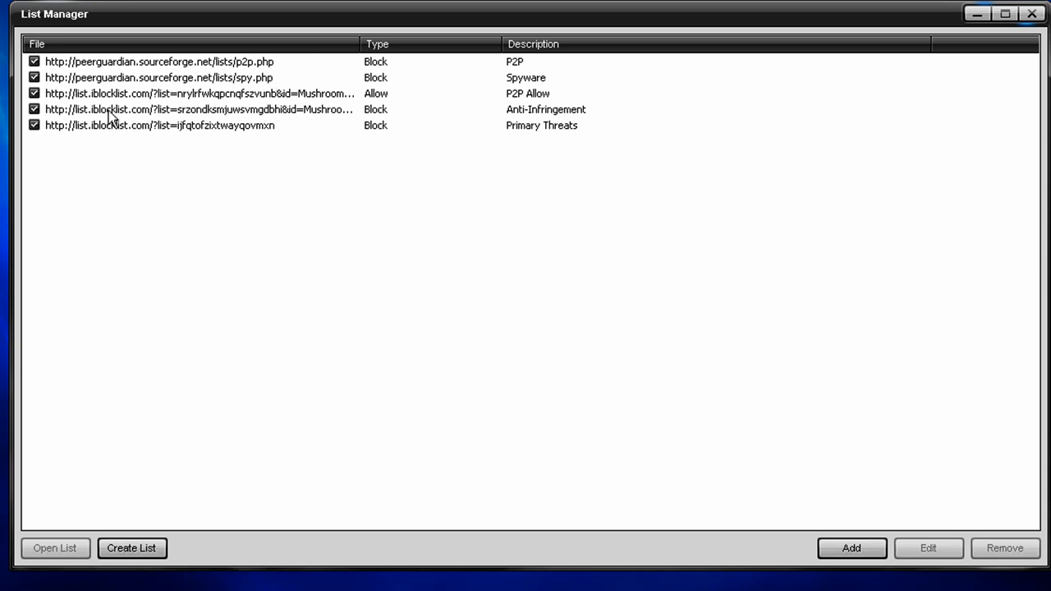
click(98, 93)
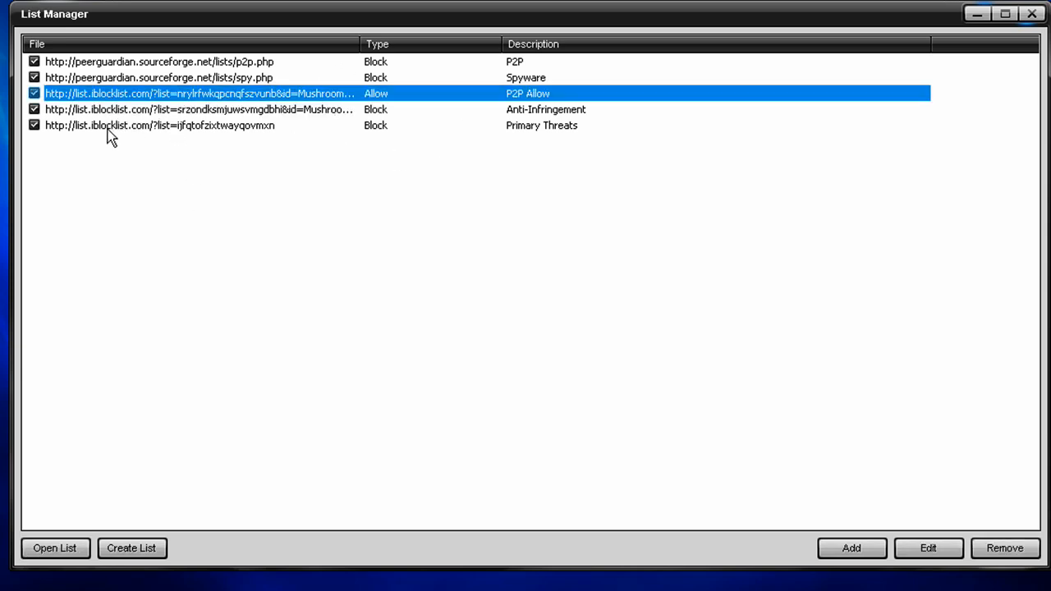
click(114, 66)
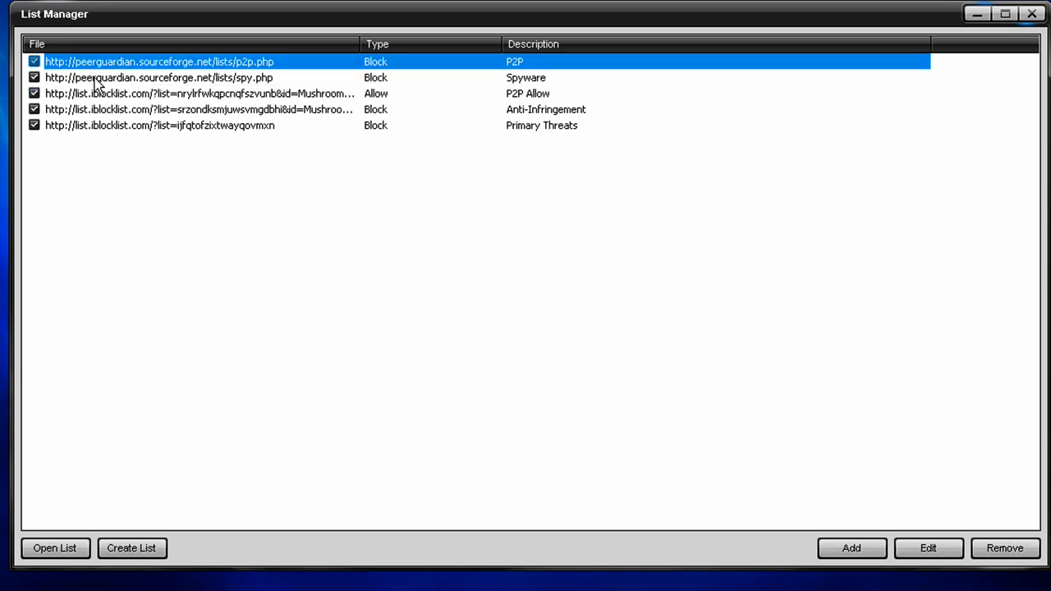
click(411, 95)
click(287, 97)
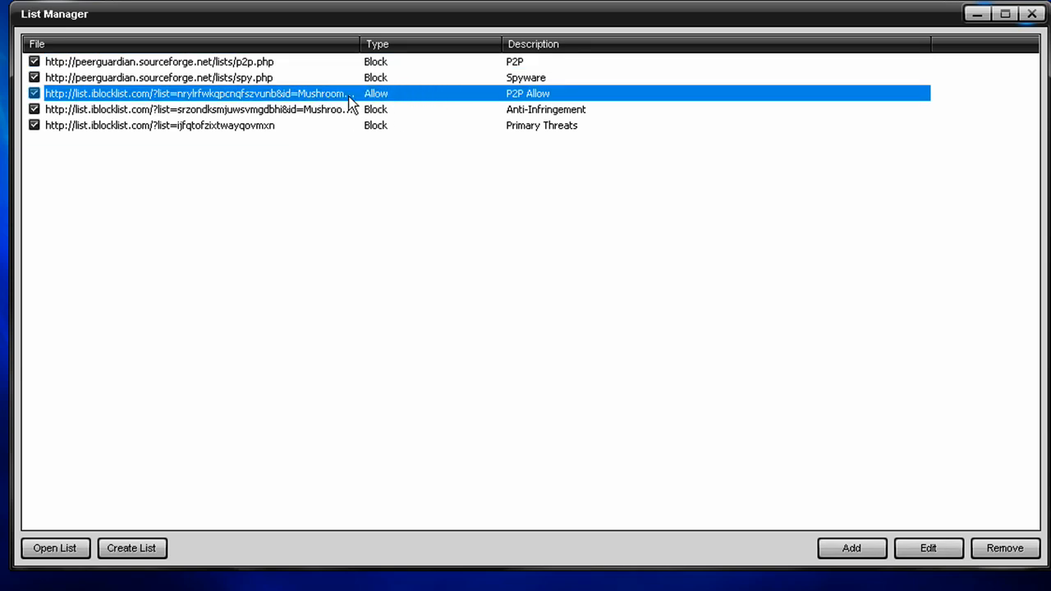
click(213, 62)
click(218, 78)
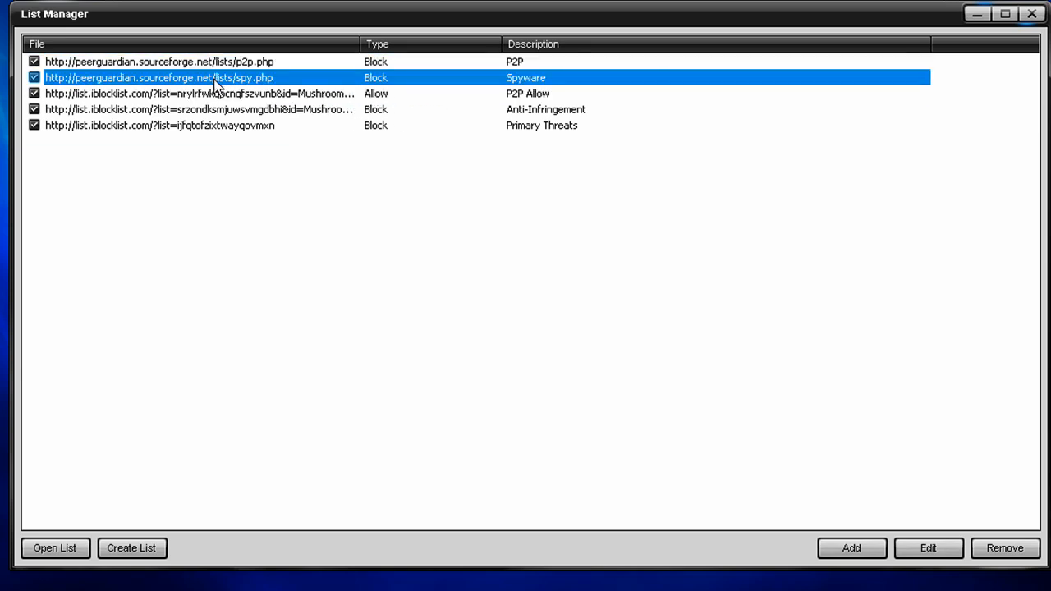
click(220, 107)
click(212, 124)
click(193, 66)
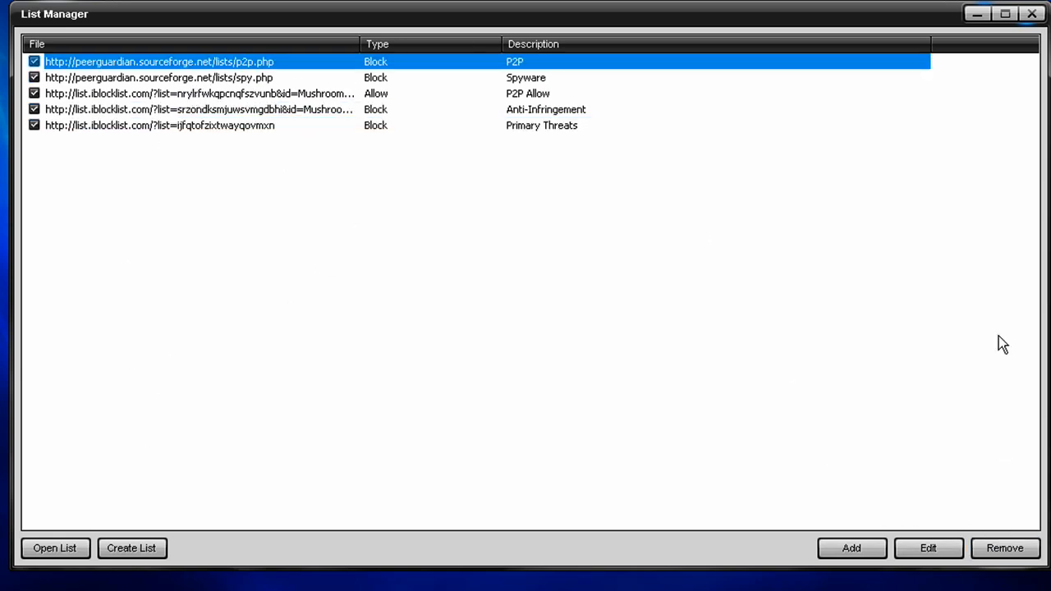
click(1039, 15)
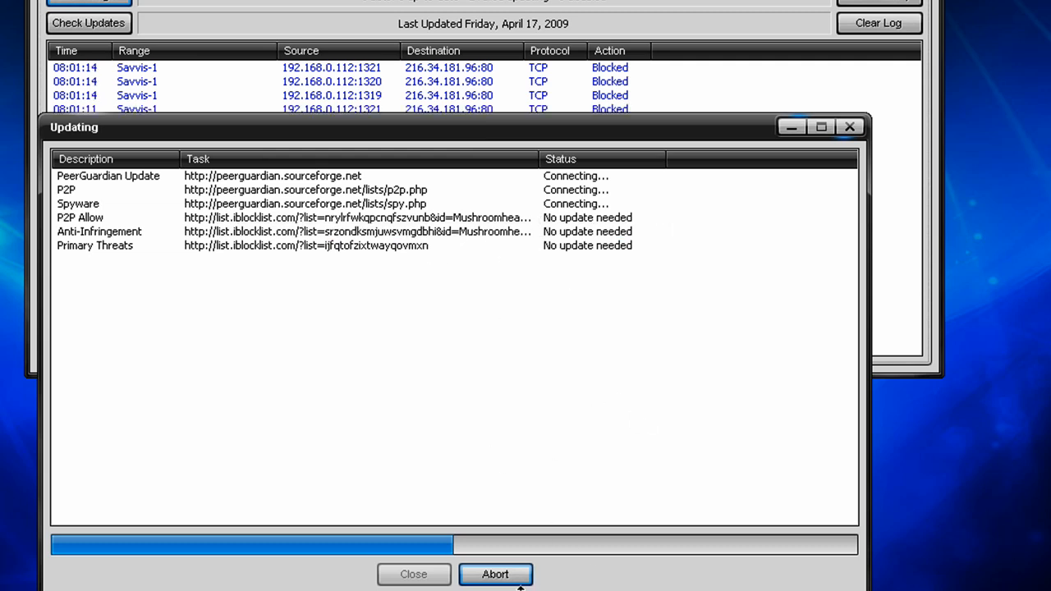
Abort the running list update and close the Updating window.
click(495, 574)
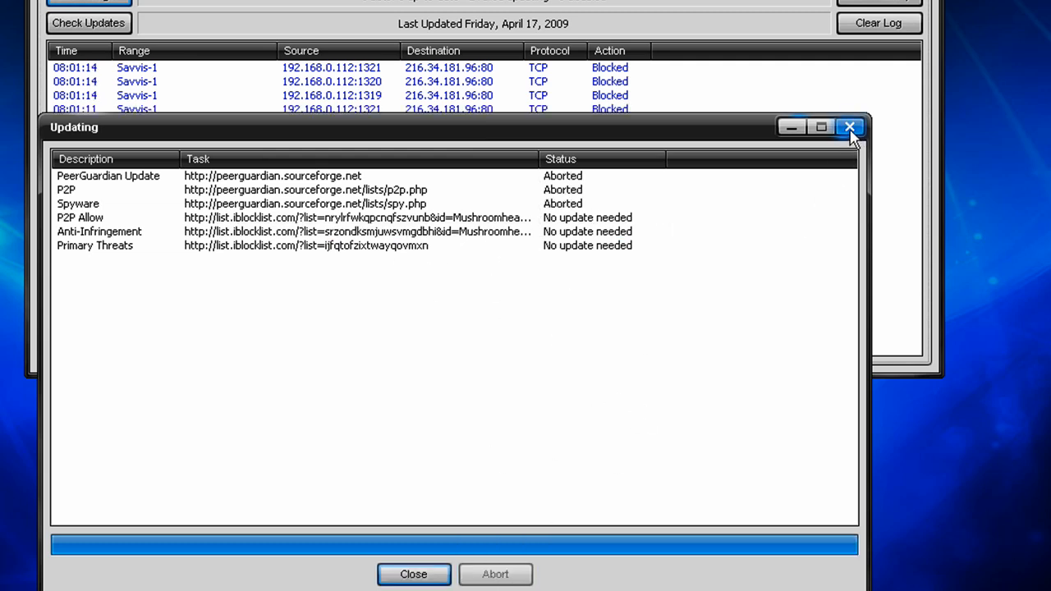
click(435, 573)
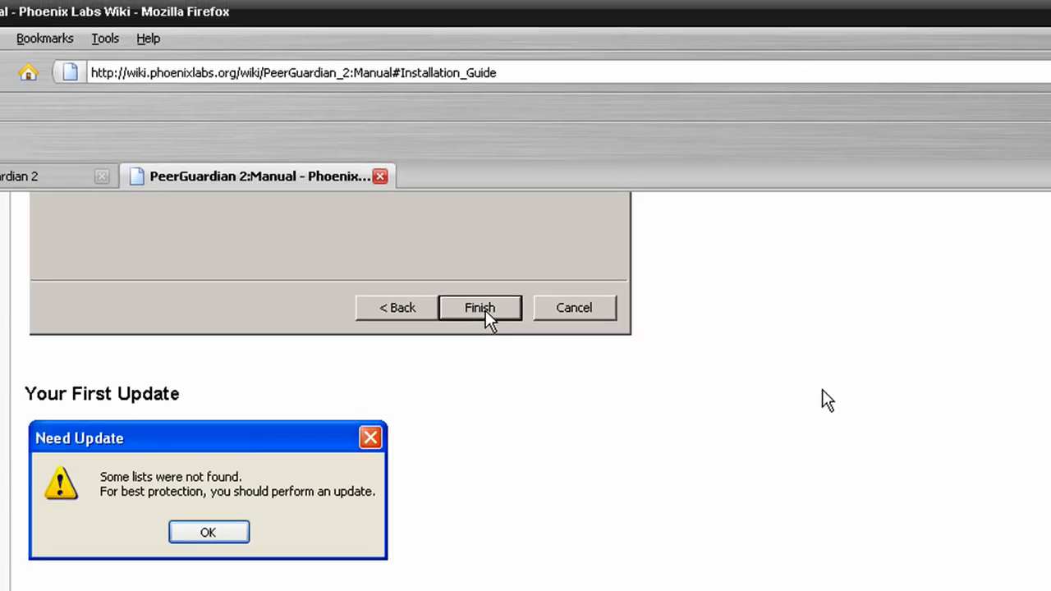
Open the bookmarked I-BlockList site in a new Firefox tab and bring up its page of available lists.
key(ctrl+t)
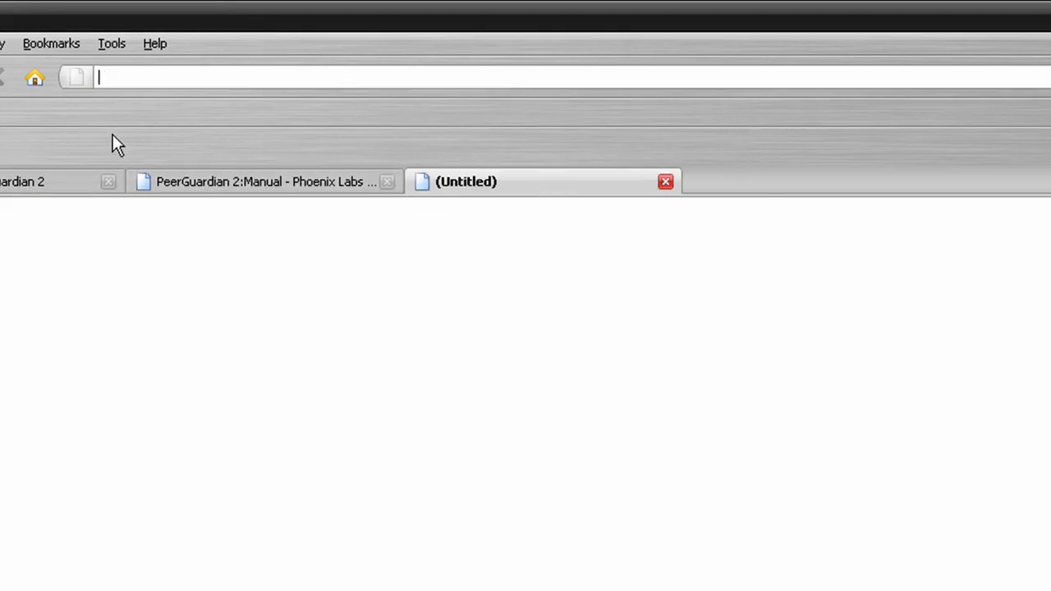
click(64, 46)
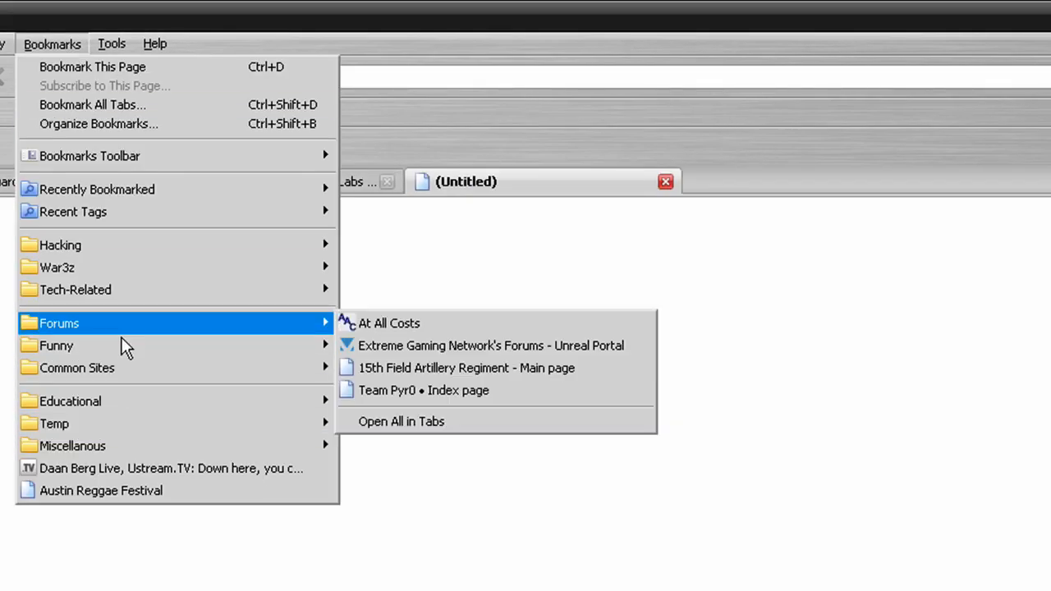
mouse_move(136, 267)
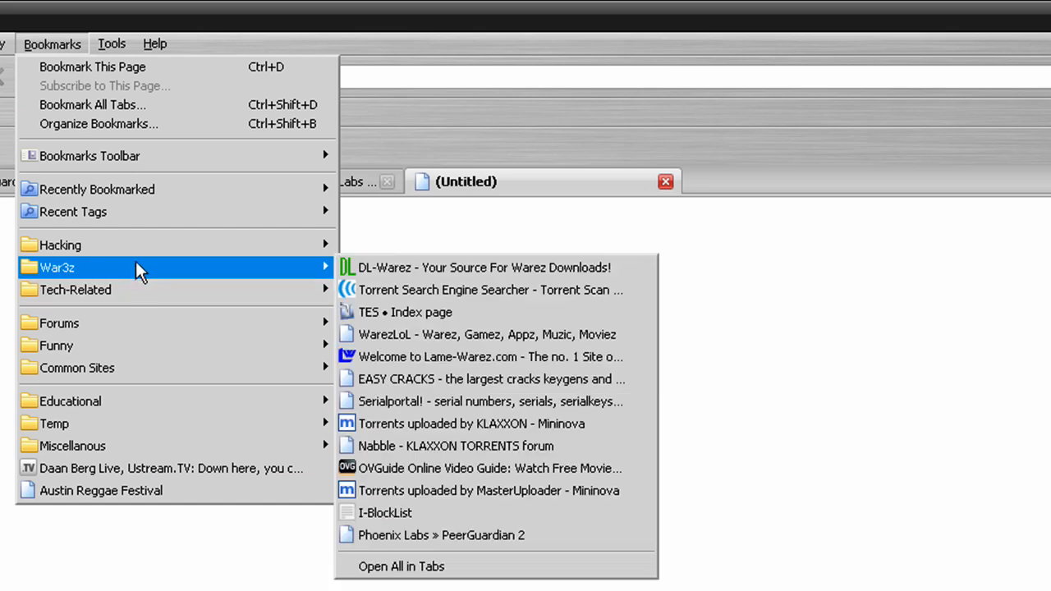
click(462, 511)
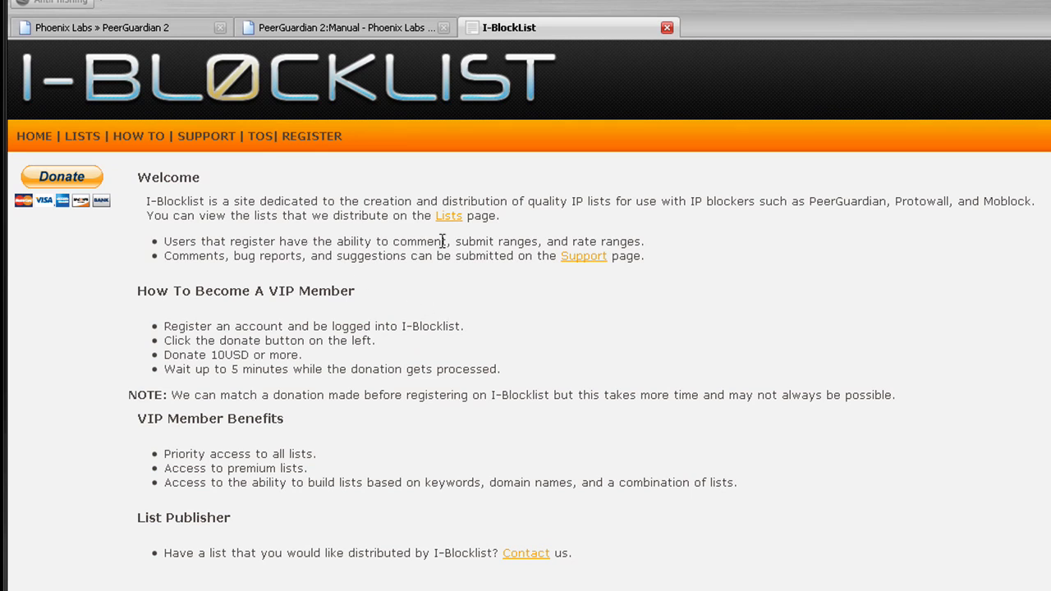
click(90, 143)
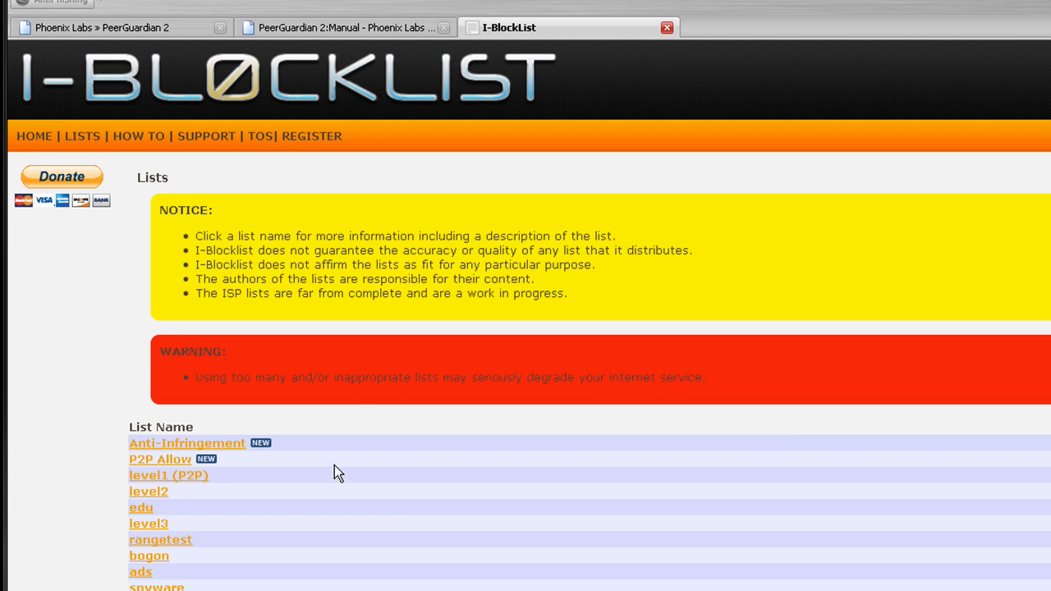
scroll(394, 413, down, 5)
scroll(395, 413, up, 4)
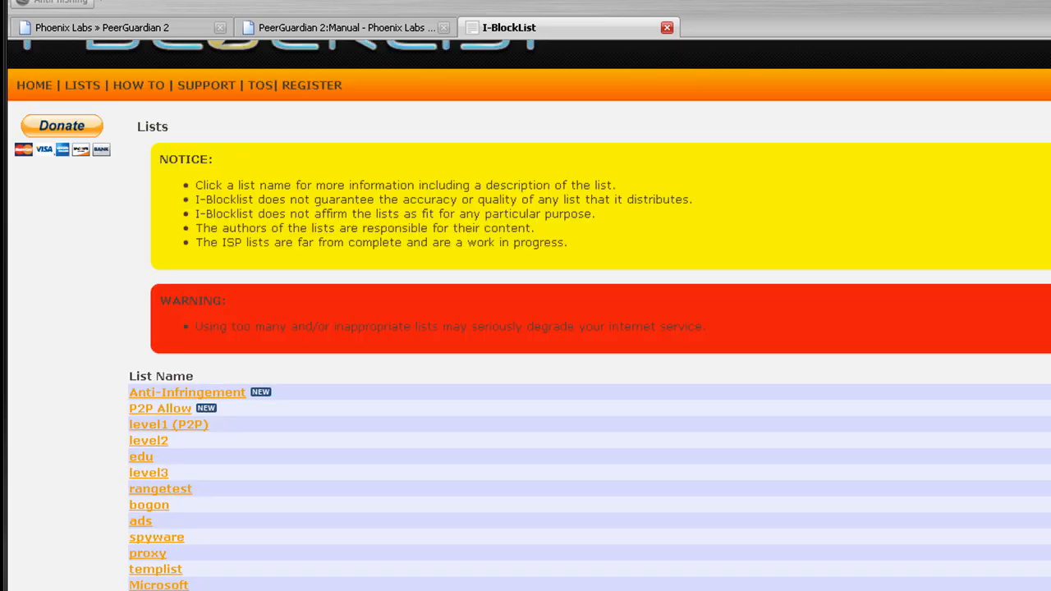
Examine the P2P Allow list's description on I-BlockList, reloading the page, and return to the list overview.
click(163, 409)
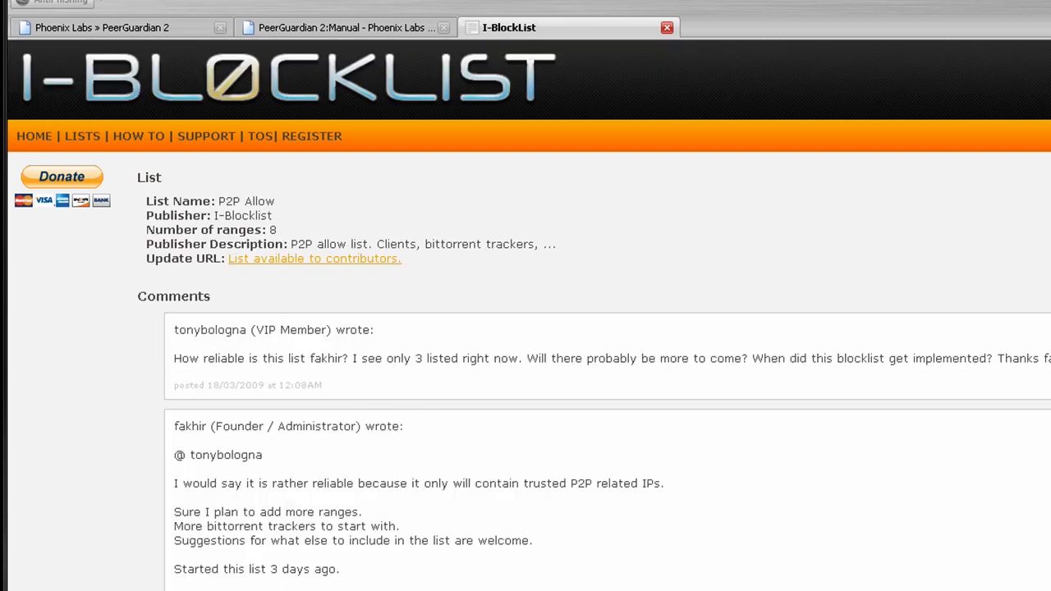
key(F5)
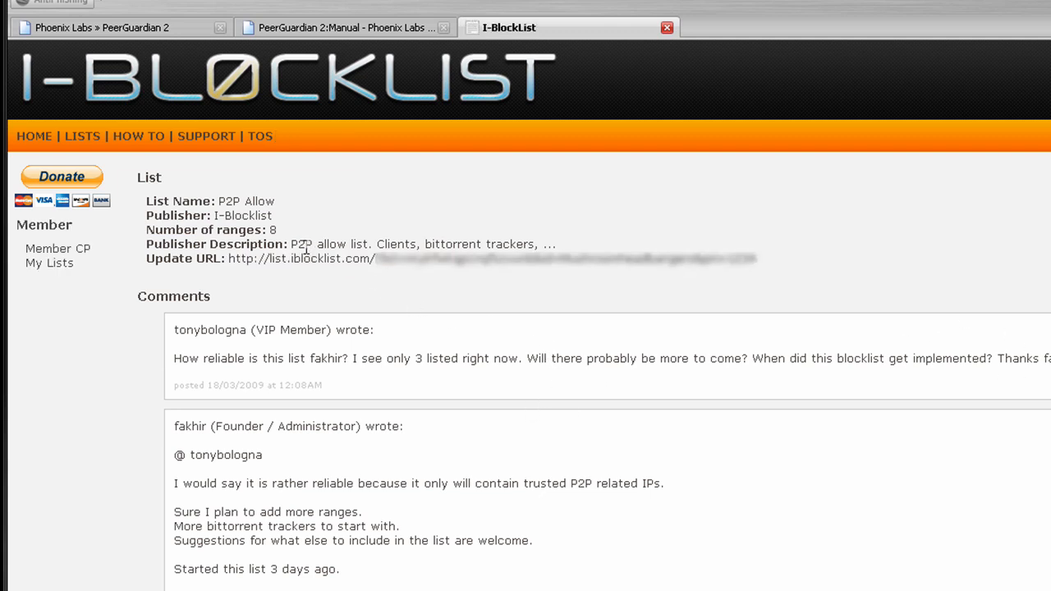
drag(294, 244, 469, 244)
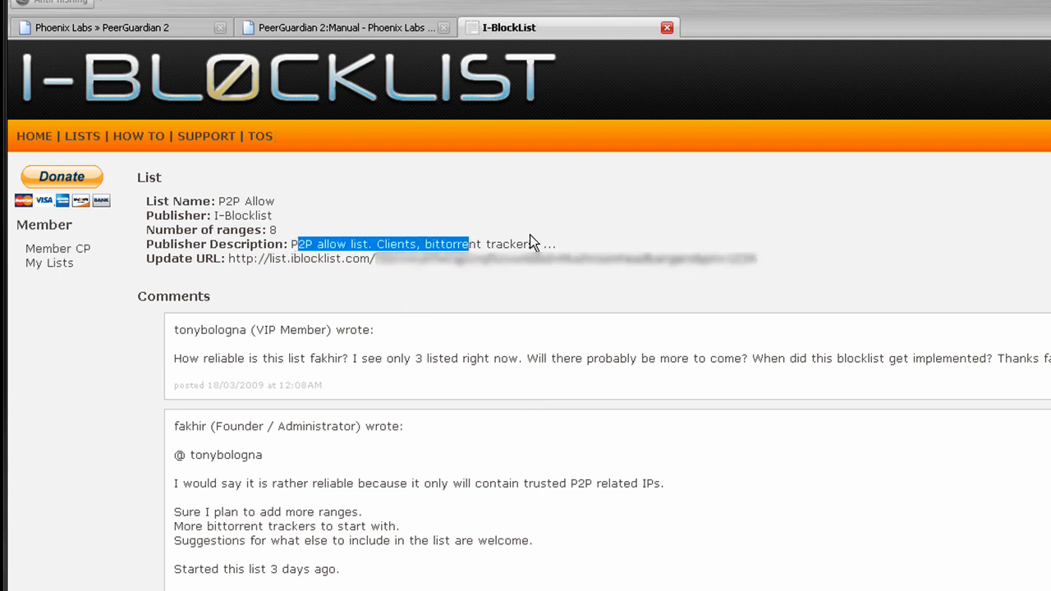
click(486, 240)
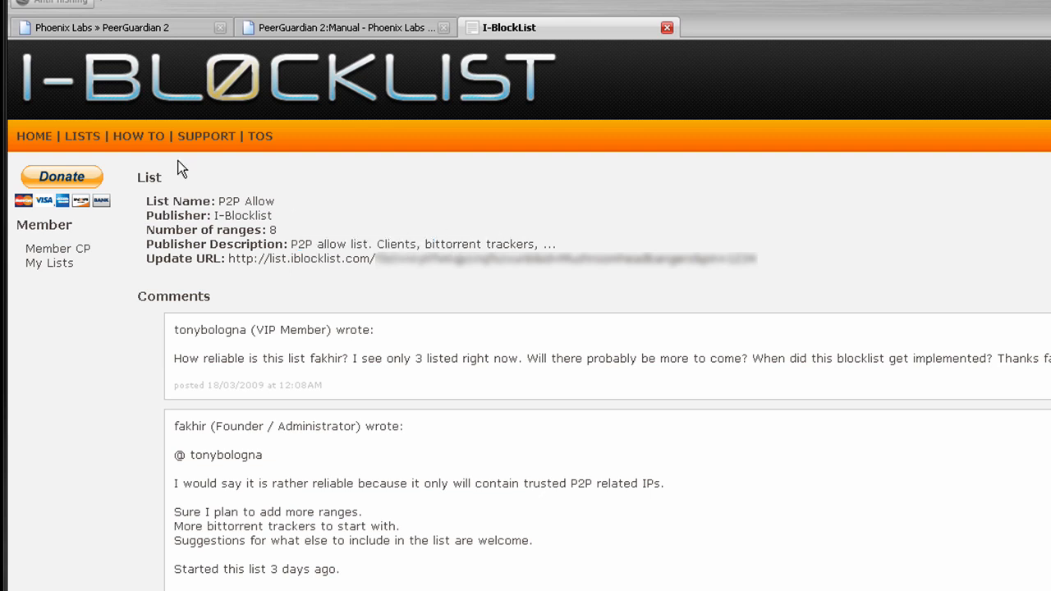
key(alt+Left)
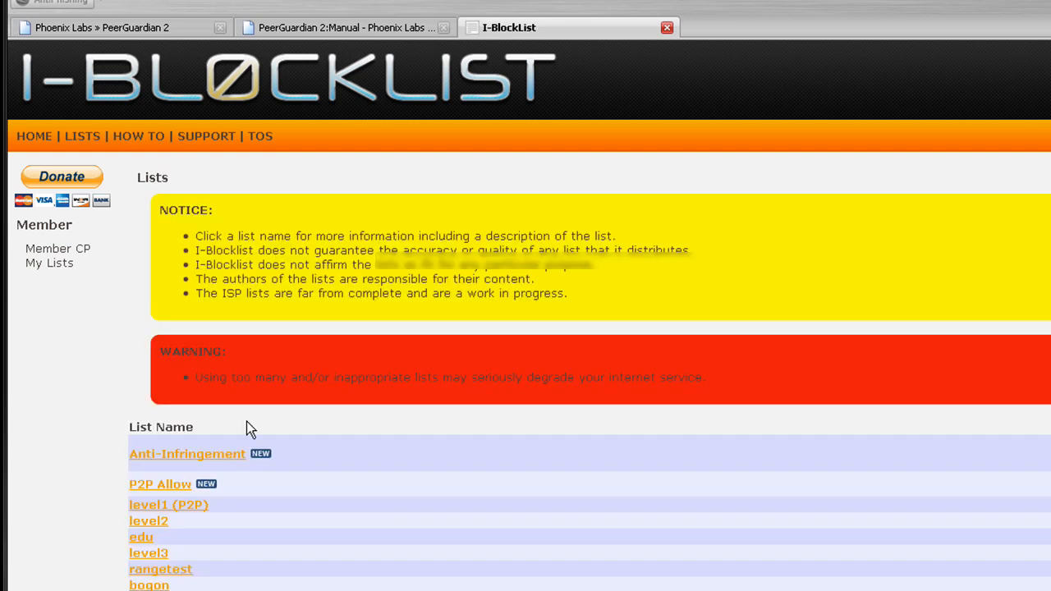
Examine the Anti-Infringement list's publisher description, comments and update URL, and return to the list overview.
click(211, 457)
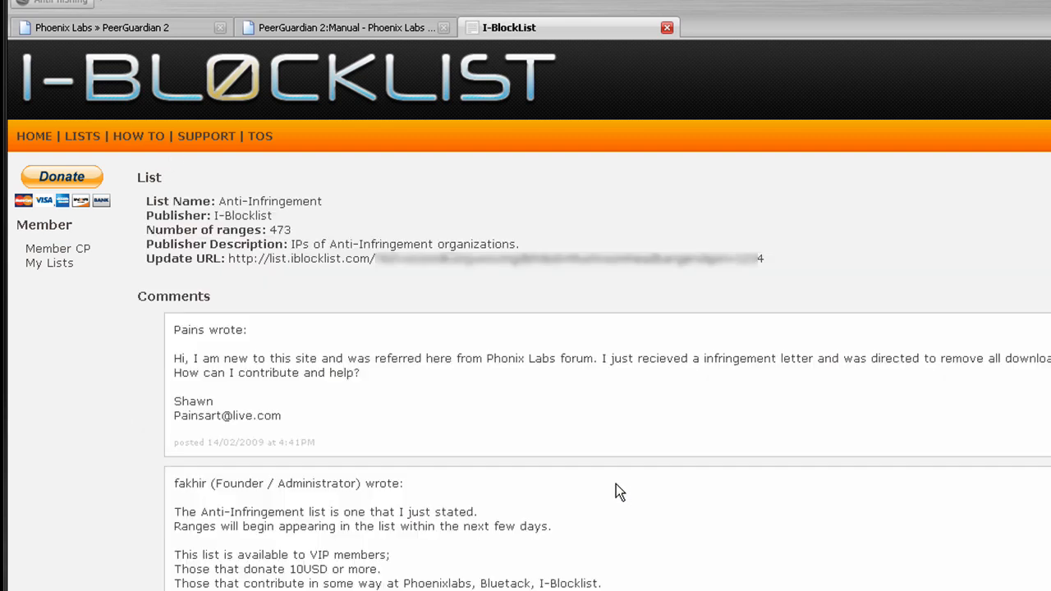
mouse_move(296, 240)
mouse_down()
mouse_move(512, 244)
mouse_move(303, 240)
mouse_up()
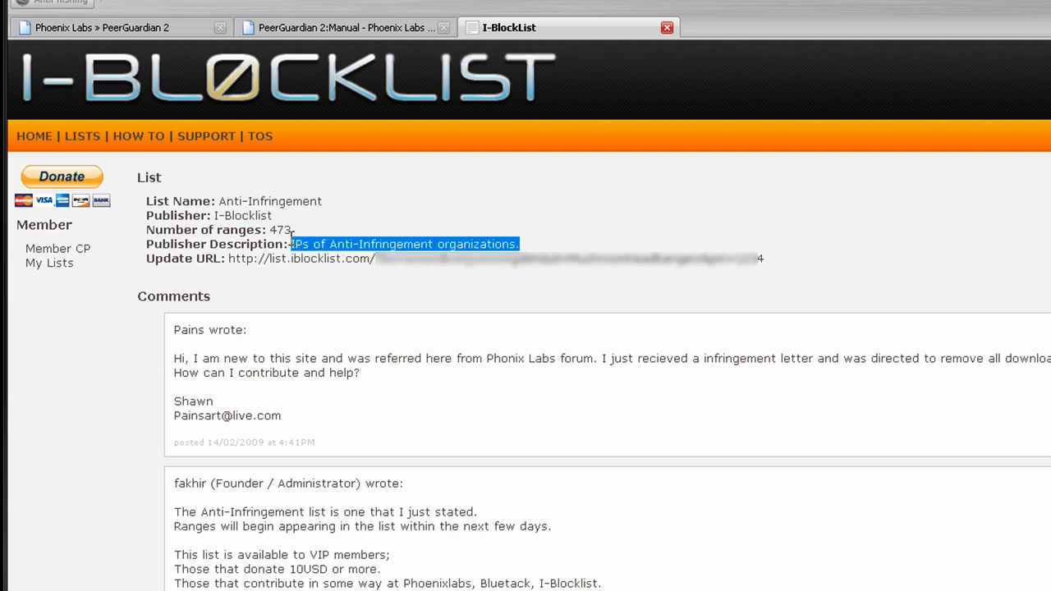
click(392, 411)
scroll(386, 418, down, 5)
scroll(386, 419, up, 5)
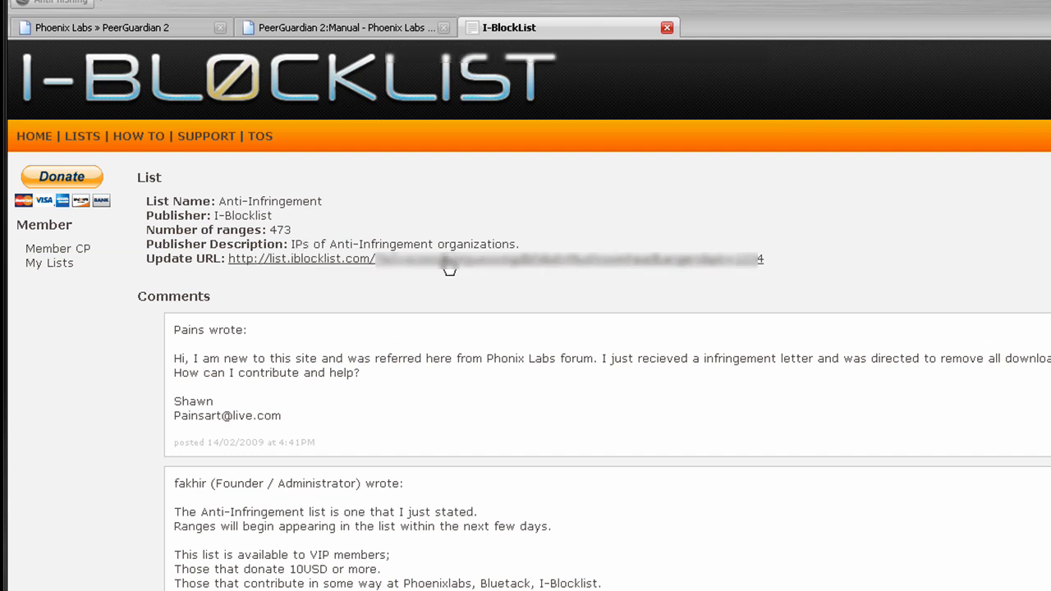
drag(781, 266, 232, 271)
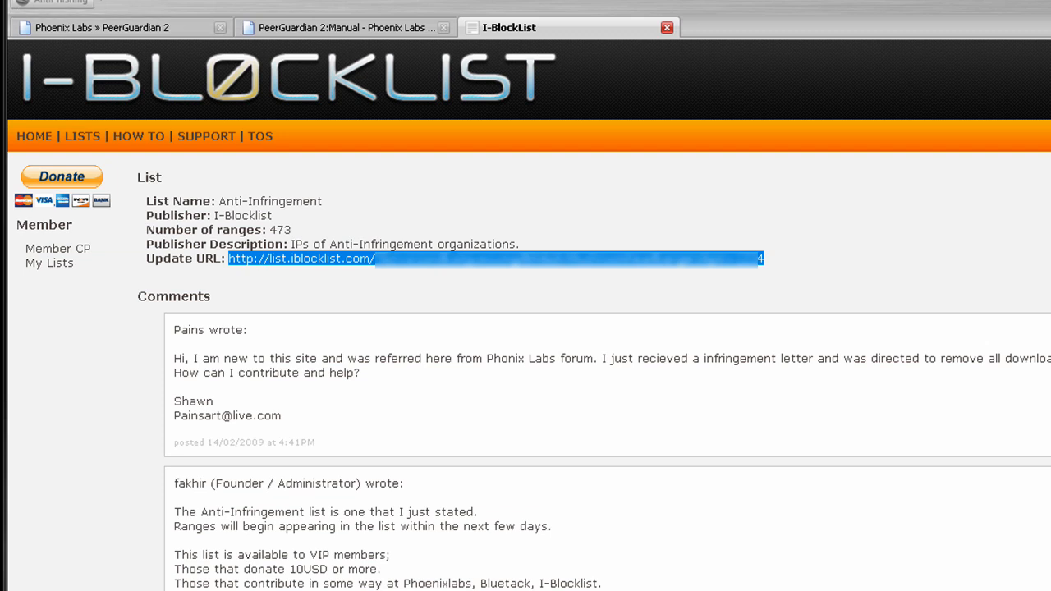
click(43, 0)
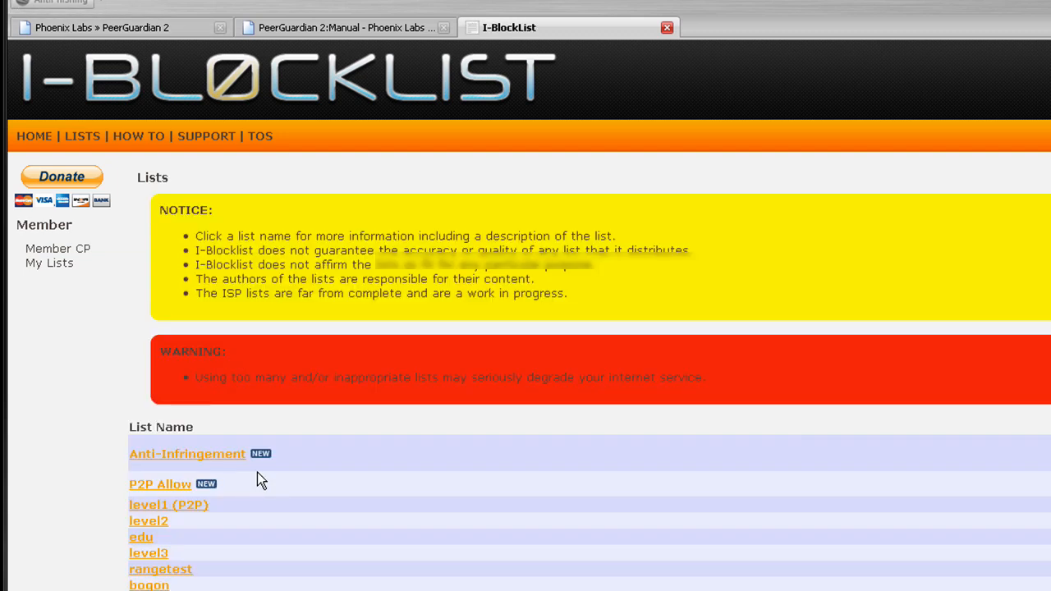
click(173, 506)
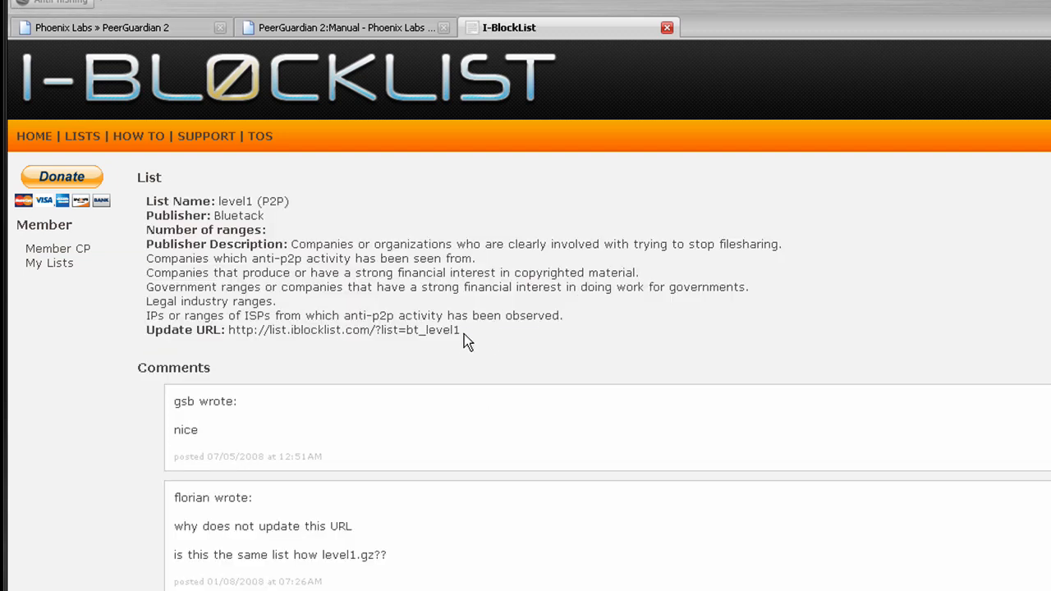
drag(460, 332, 232, 339)
key(ctrl+c)
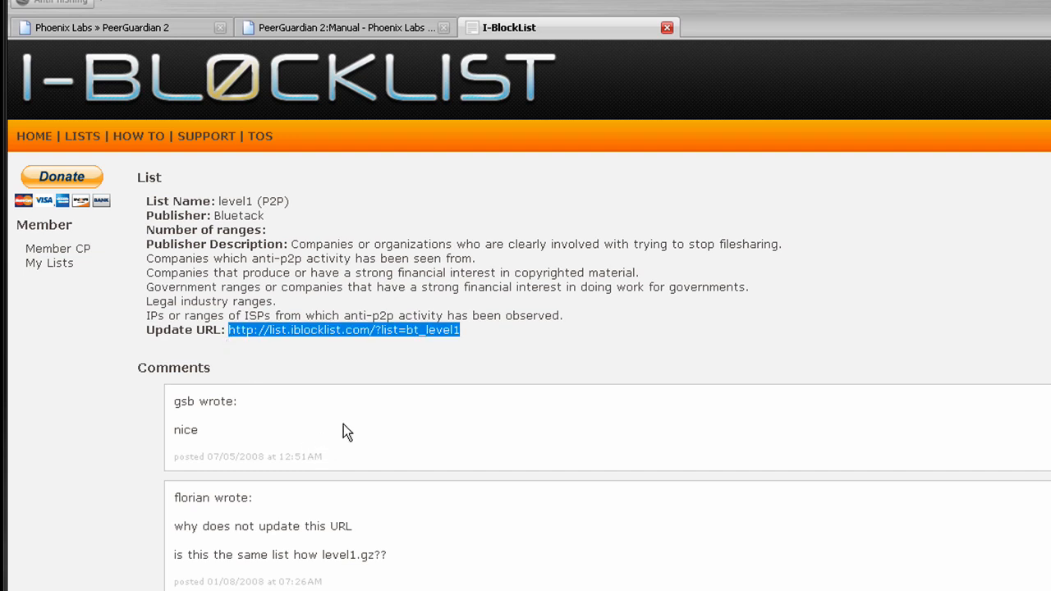
Switch to PeerGuardian 2 and start a new list entry in the List Manager with the description "level 1 - P2P".
key(alt+Tab)
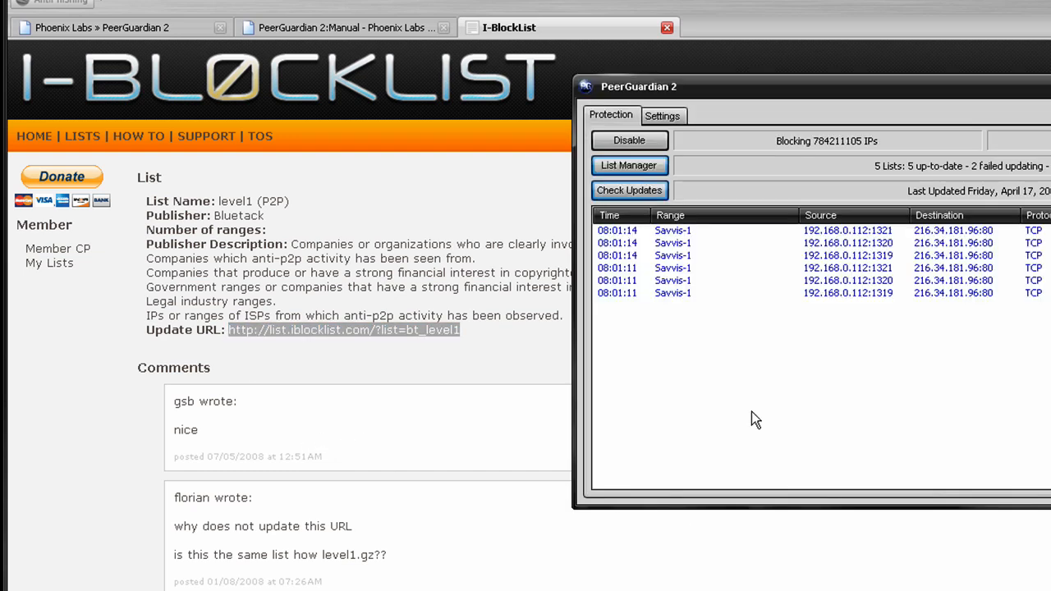
click(620, 168)
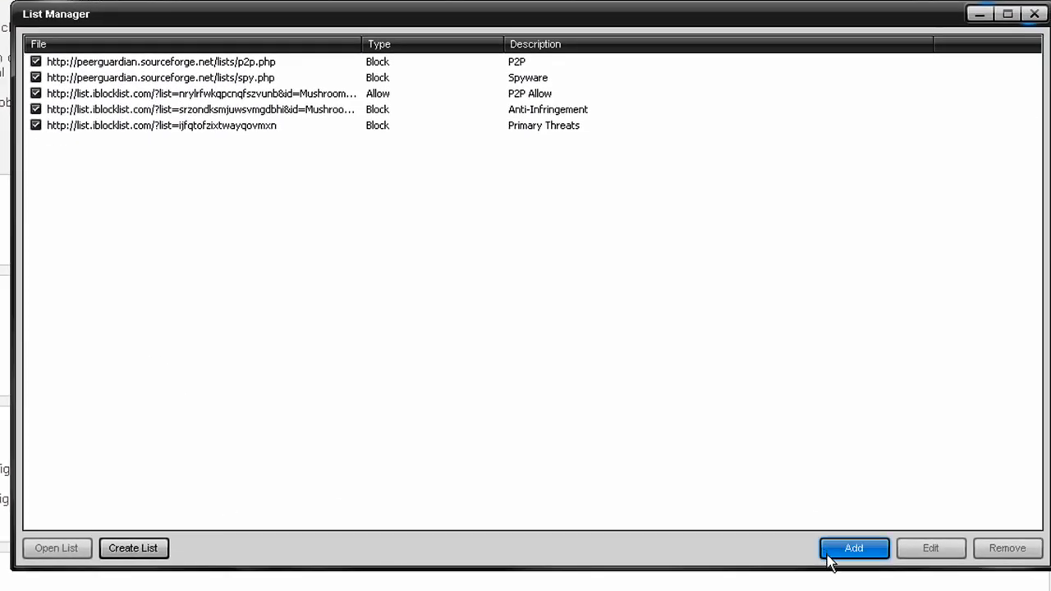
click(854, 548)
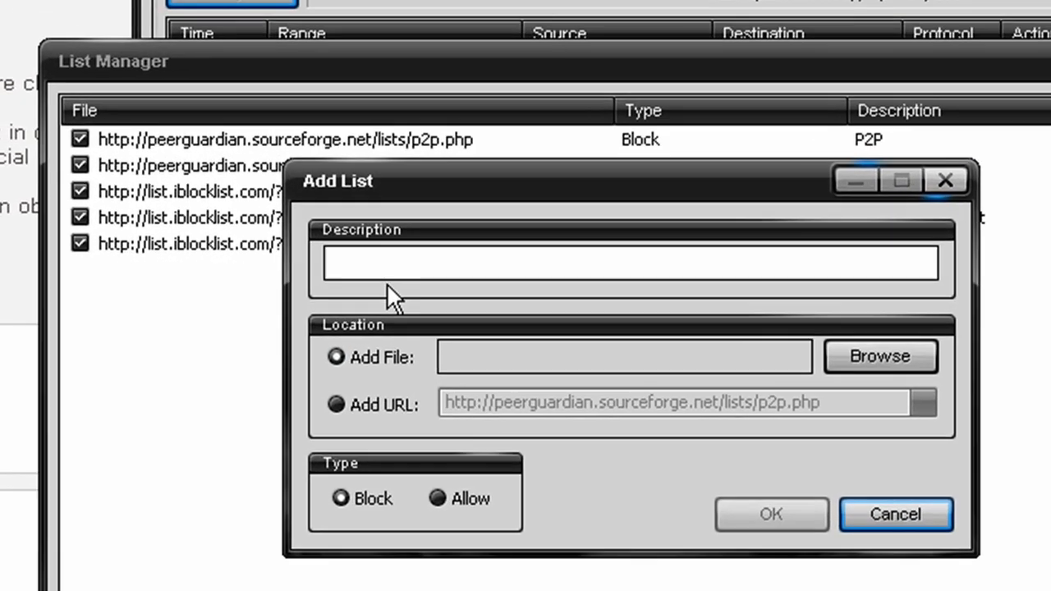
click(226, 138)
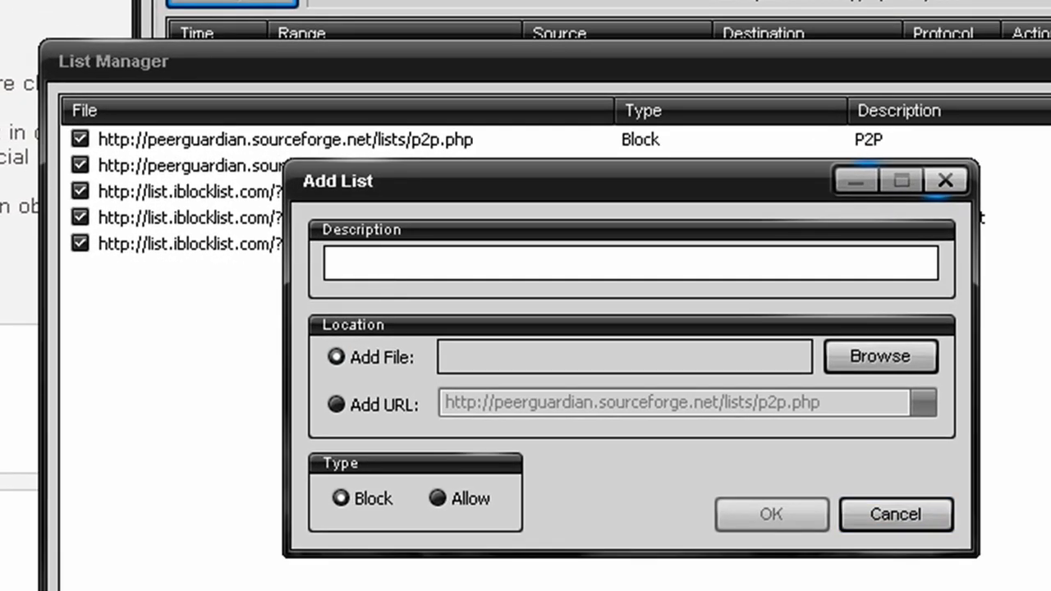
text(level 1 - P2P)
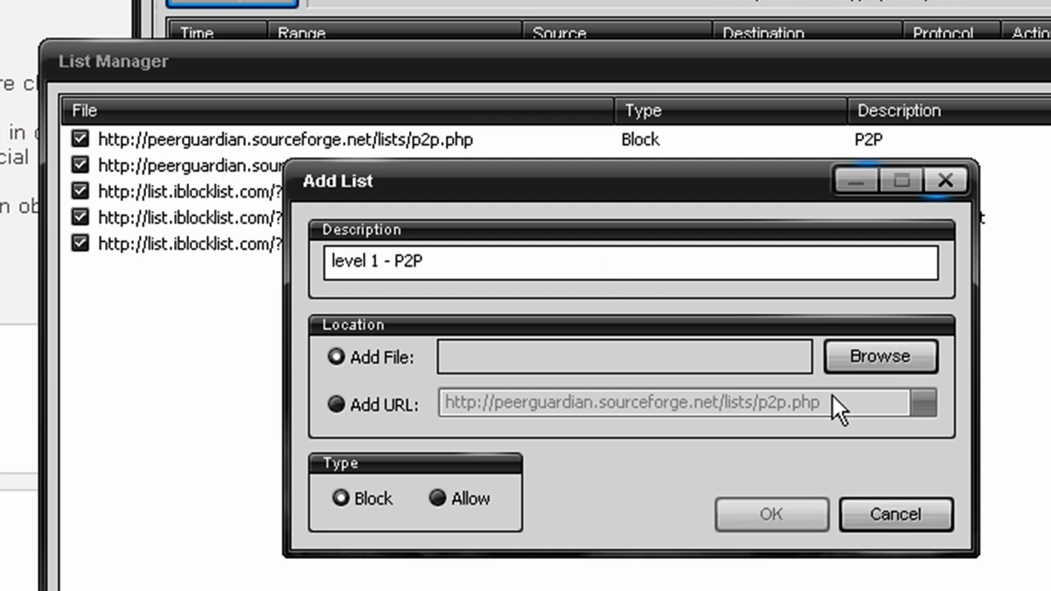
click(375, 405)
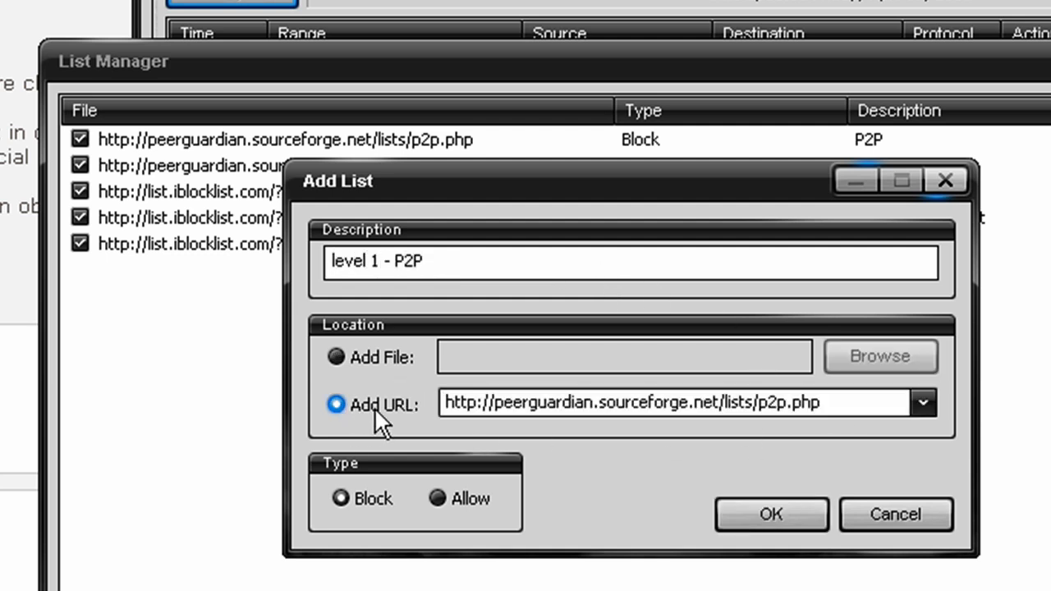
drag(821, 403, 316, 431)
key(ctrl+v)
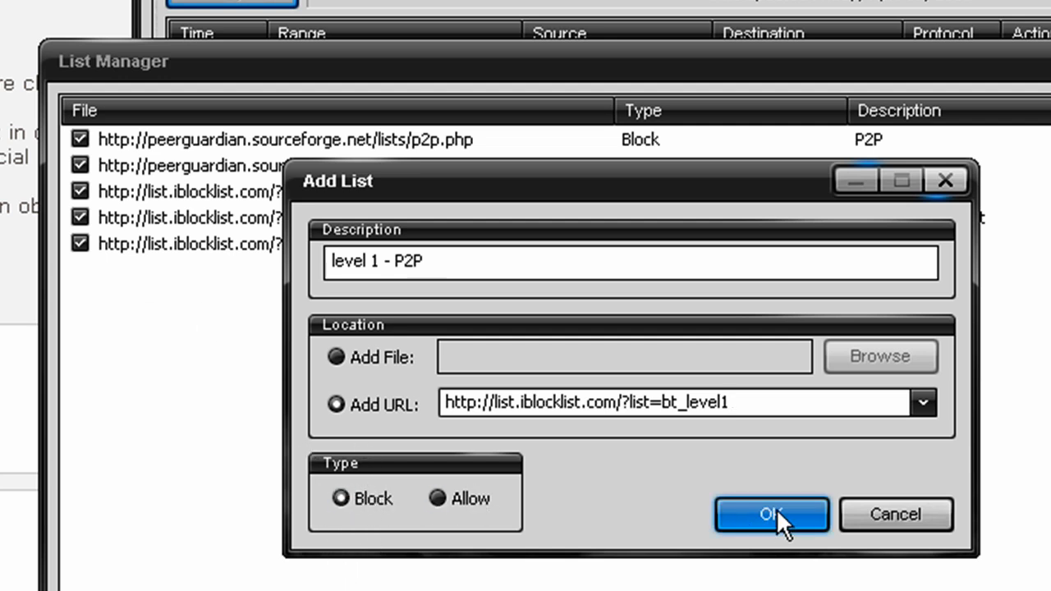
click(932, 522)
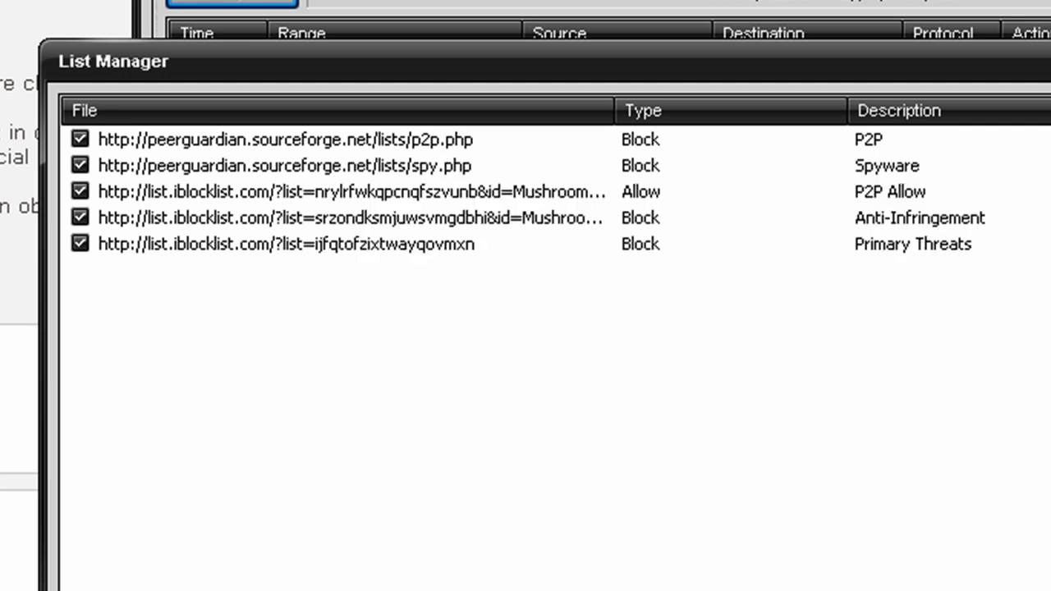
Close the List Manager and reposition the PeerGuardian 2 window so its whole protection view is in sight.
click(427, 588)
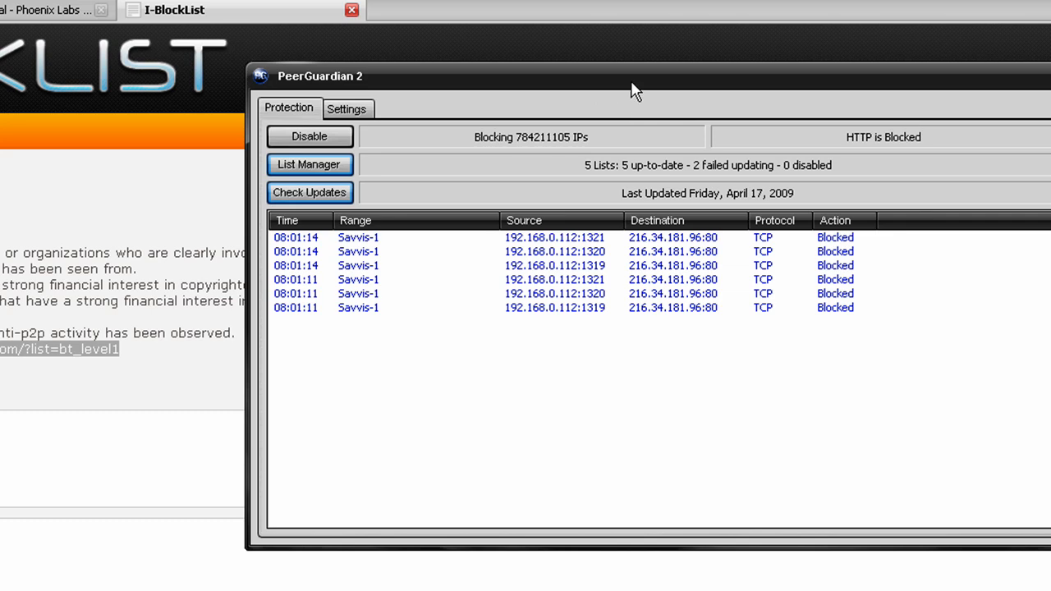
drag(635, 90, 422, 124)
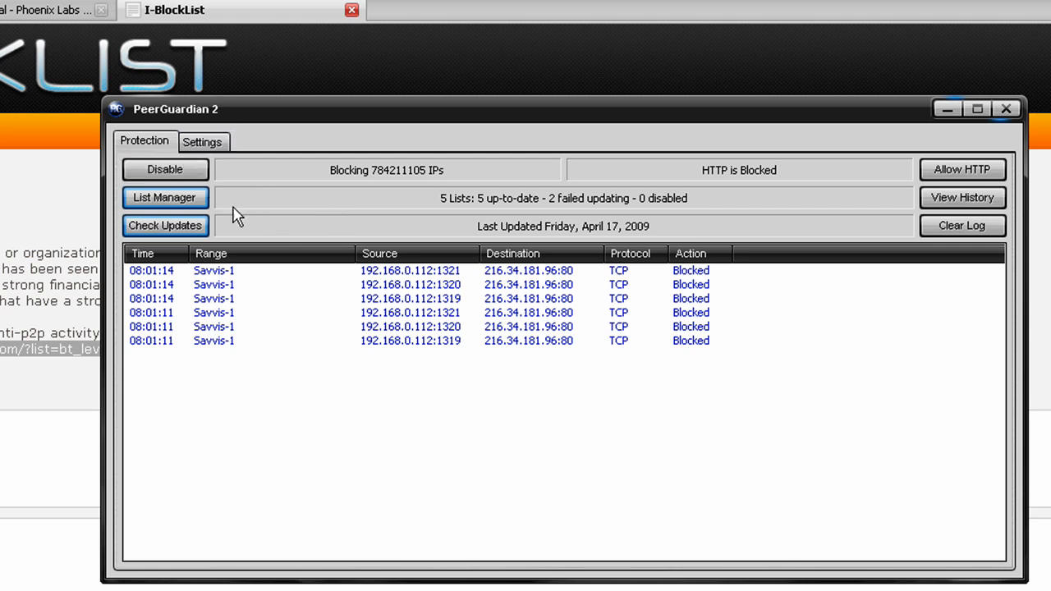
click(221, 277)
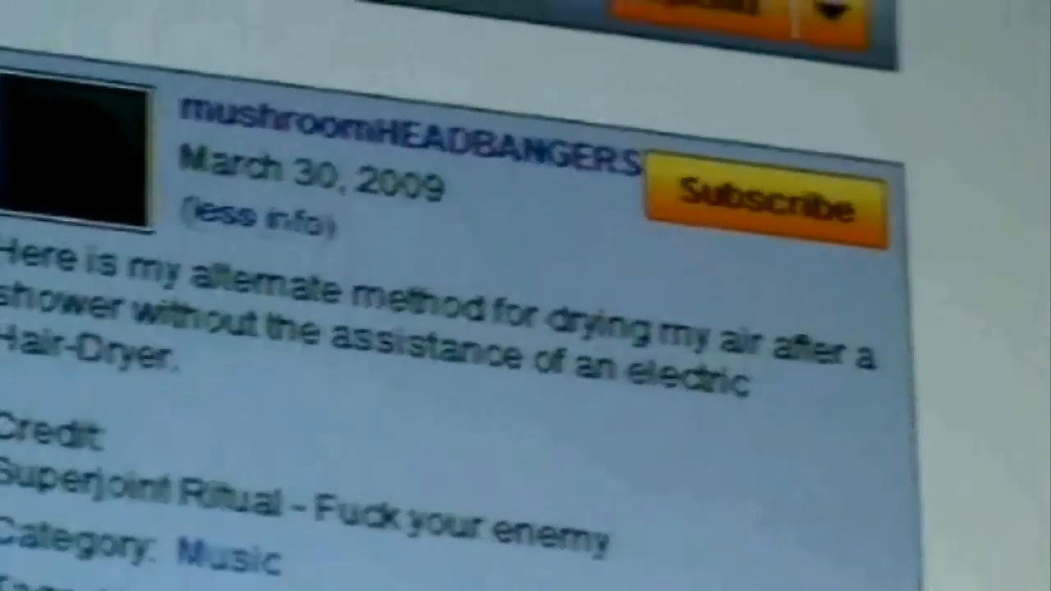
click(781, 207)
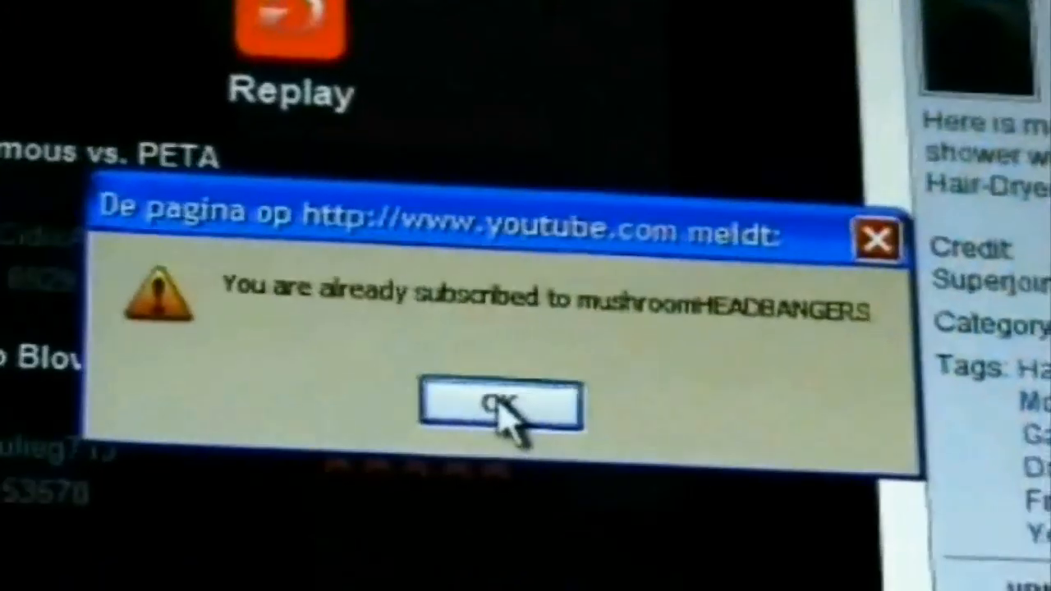